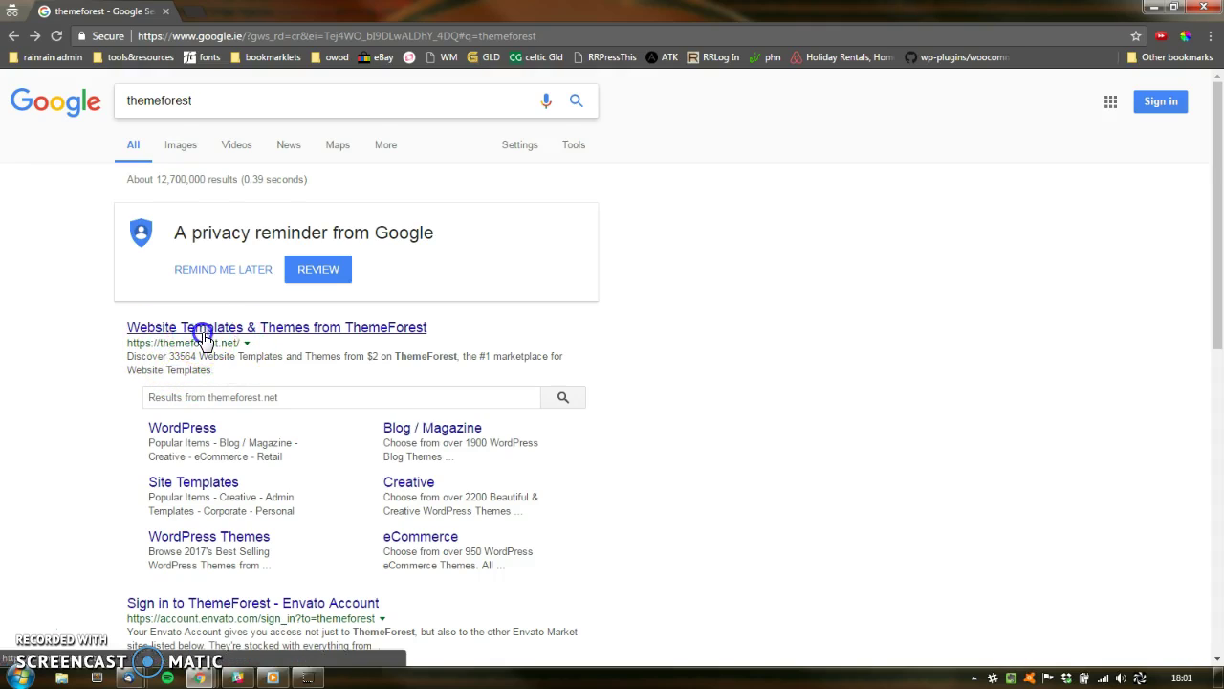
# Step: Open the 'Website Templates & Themes from ThemeForest' result from the Google results for 'themeforest'
pyautogui.click(203, 331)
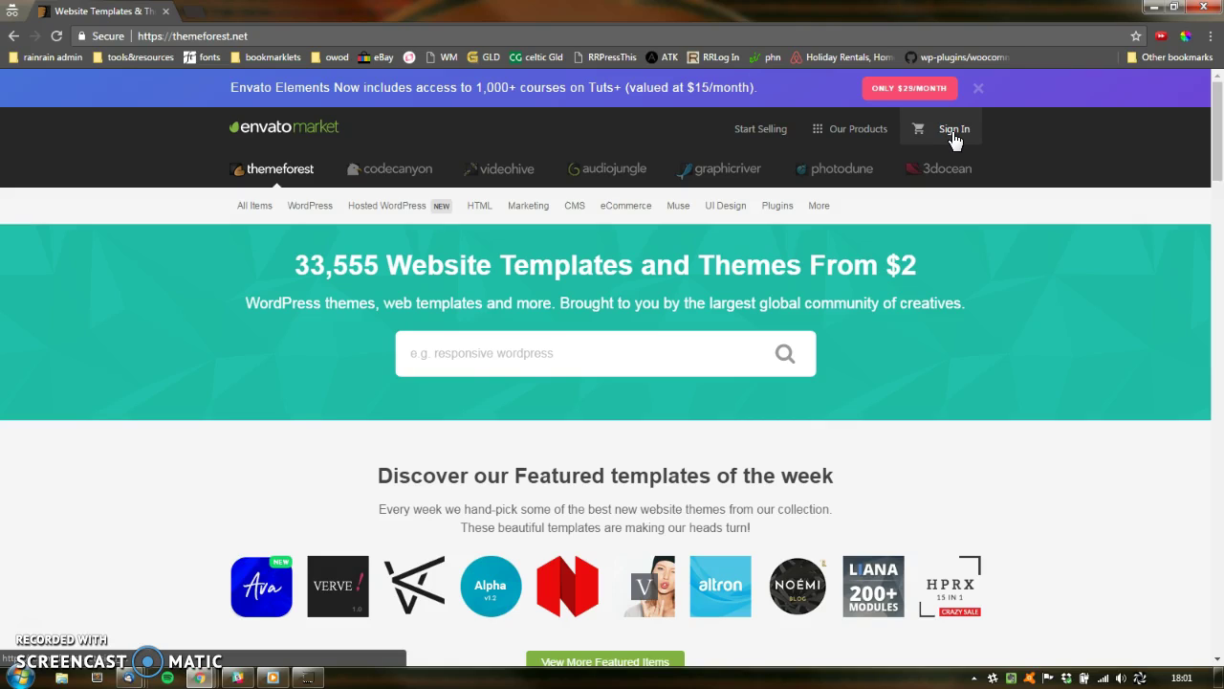
pyautogui.click(954, 133)
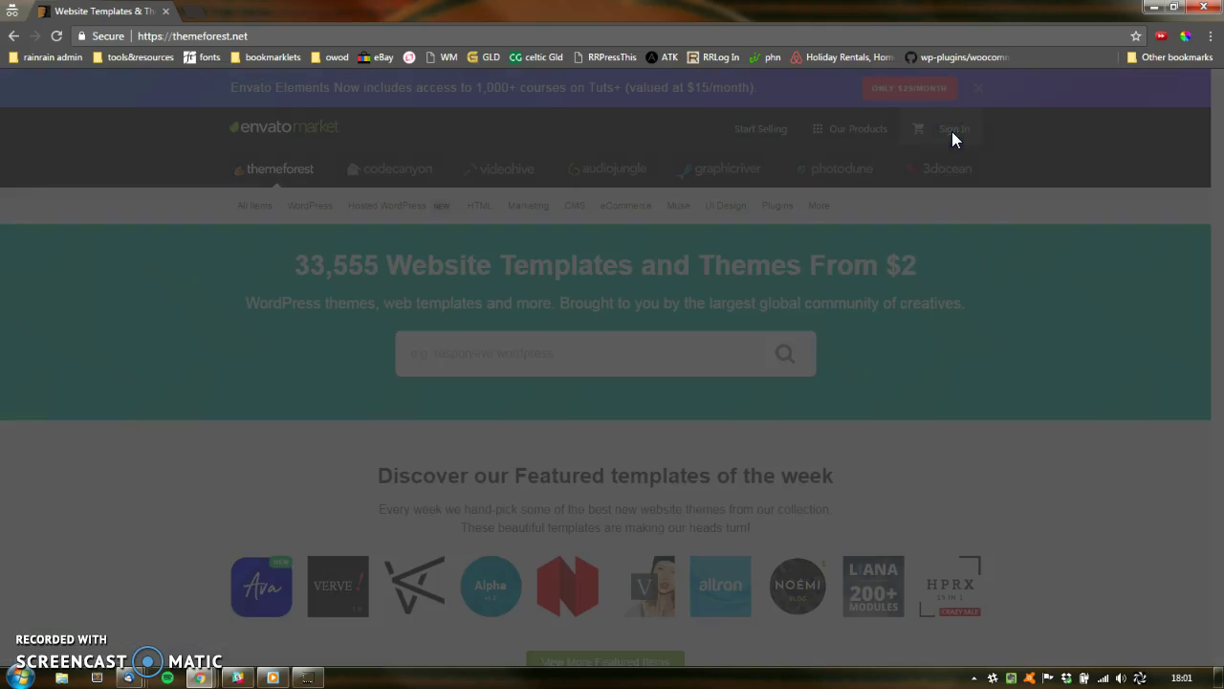
pyautogui.click(597, 475)
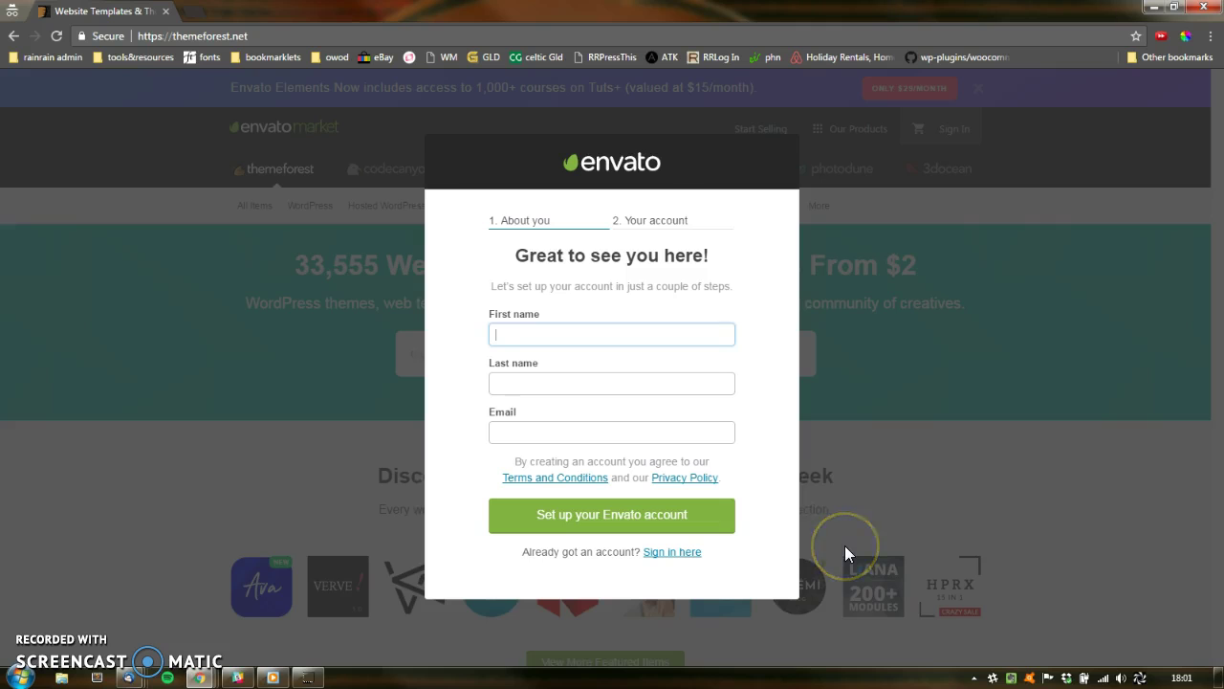
pyautogui.click(1011, 367)
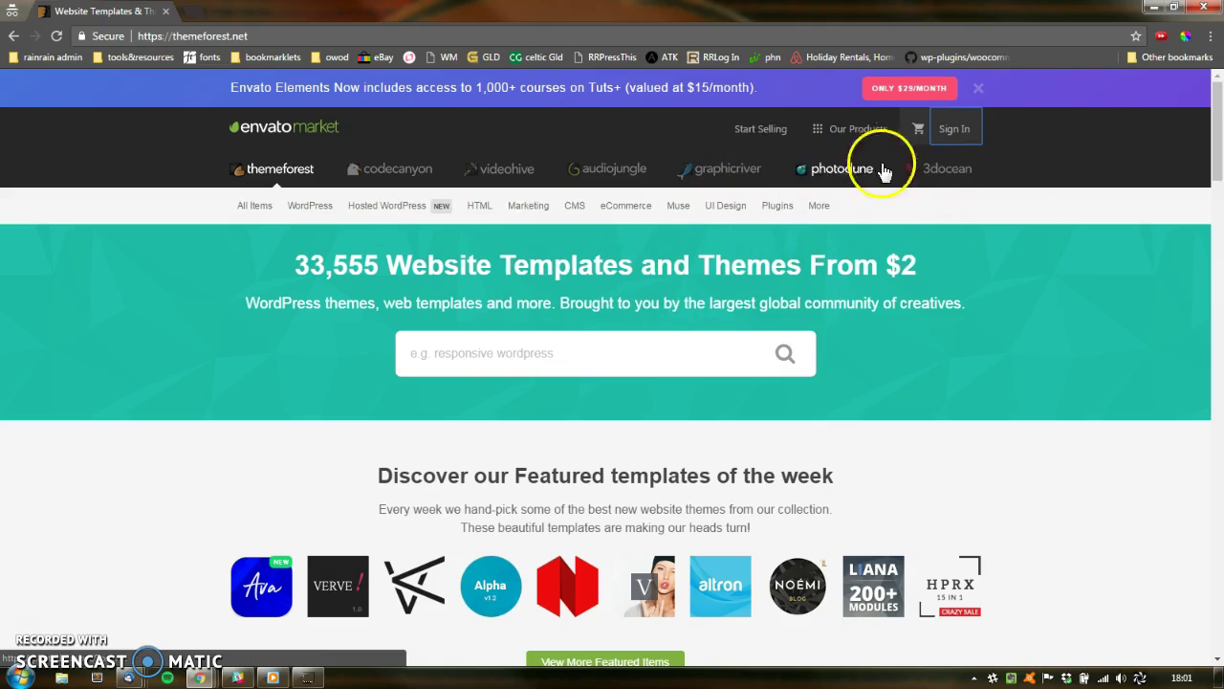
pyautogui.click(953, 141)
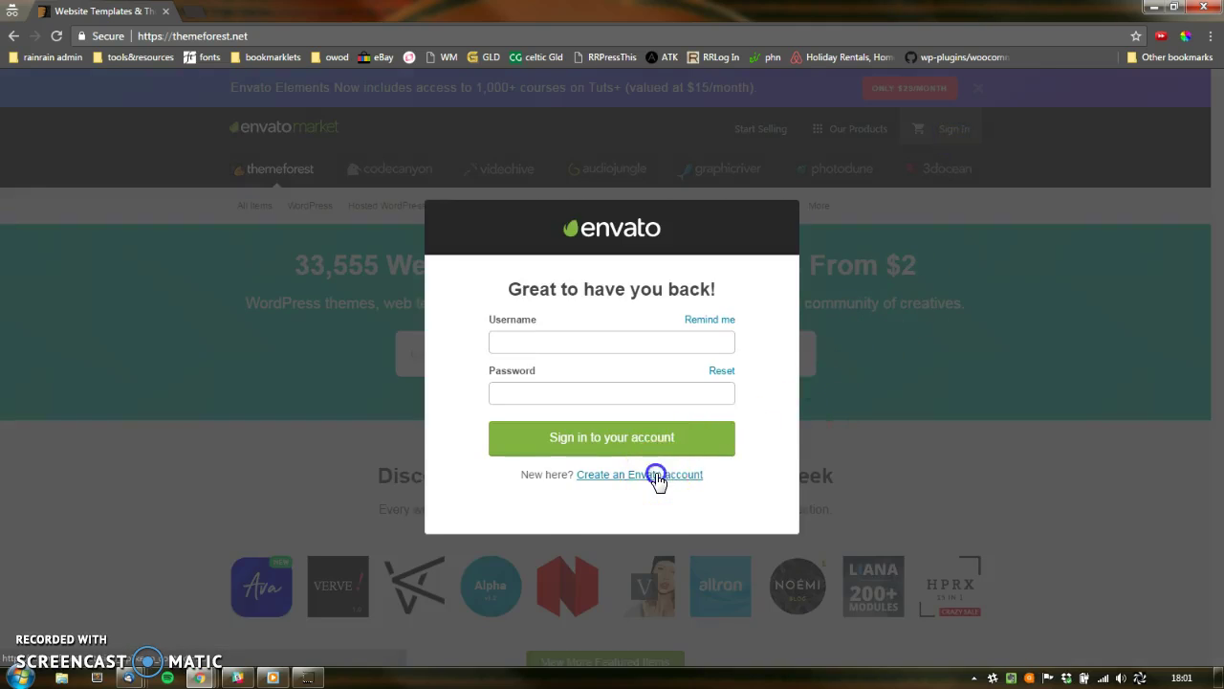
pyautogui.click(656, 473)
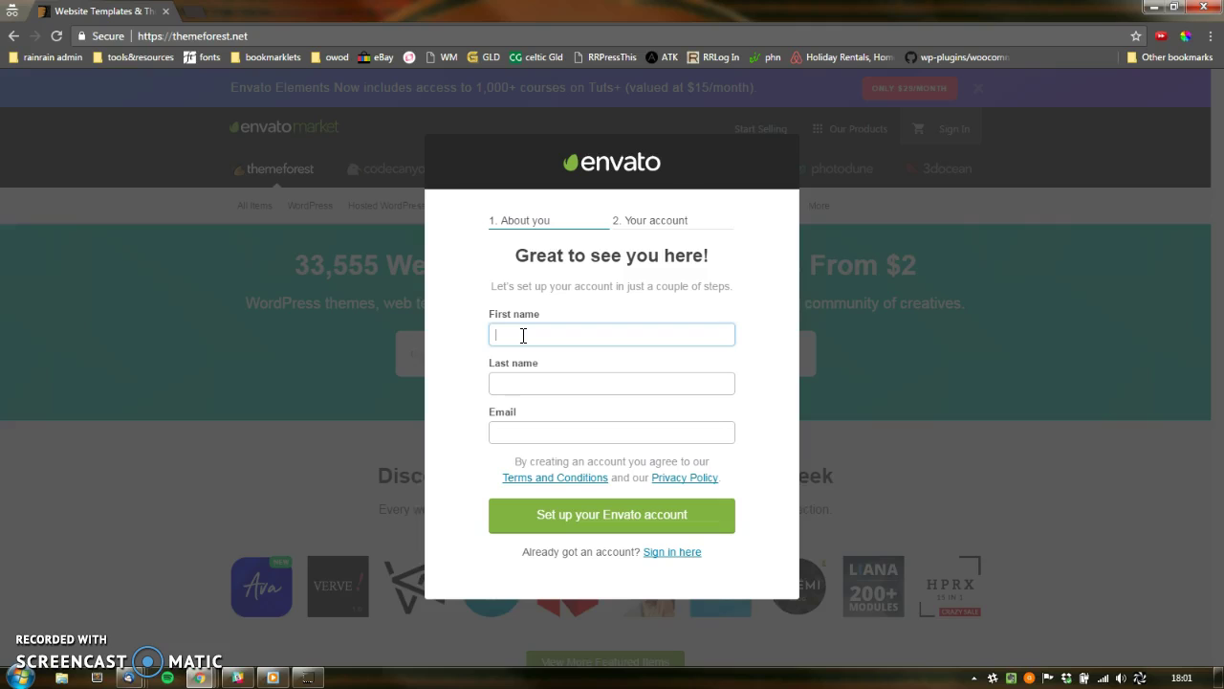
pyautogui.click(511, 334)
pyautogui.click(1052, 465)
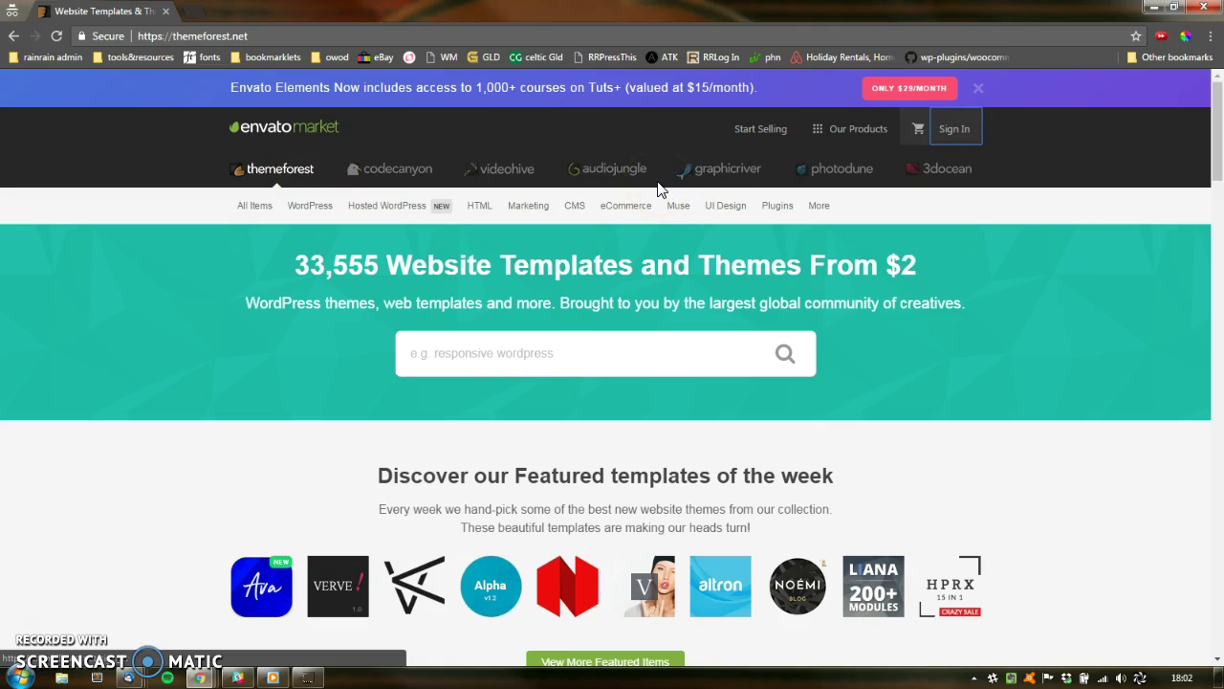
# Step: Maximize the browser and sign in to the Envato account with its username and password
pyautogui.click(1152, 7)
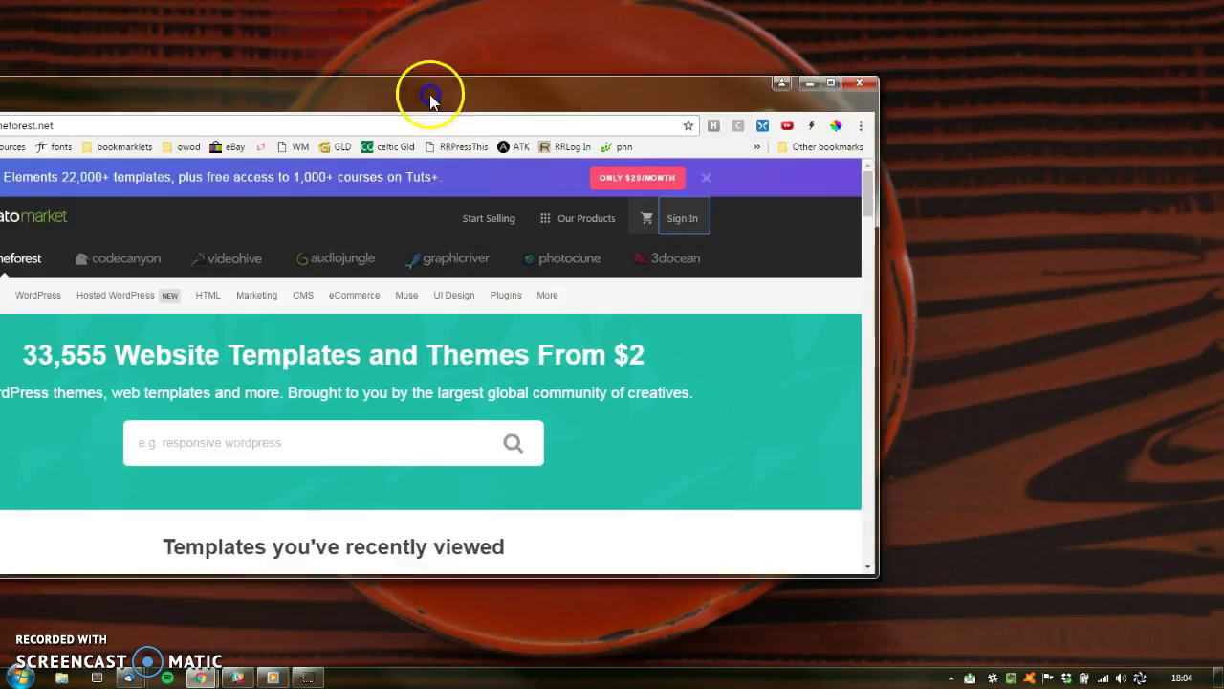
pyautogui.moveTo(431, 96); pyautogui.dragTo(771, 73)
pyautogui.doubleClick(771, 73)
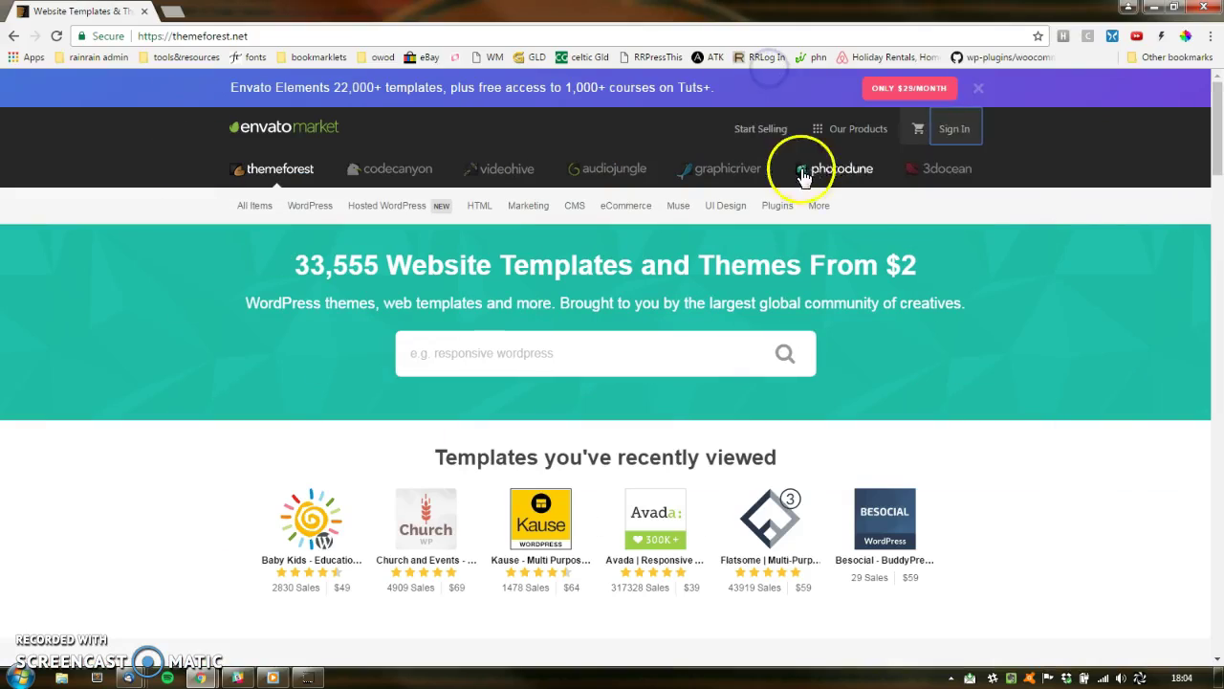
pyautogui.click(956, 128)
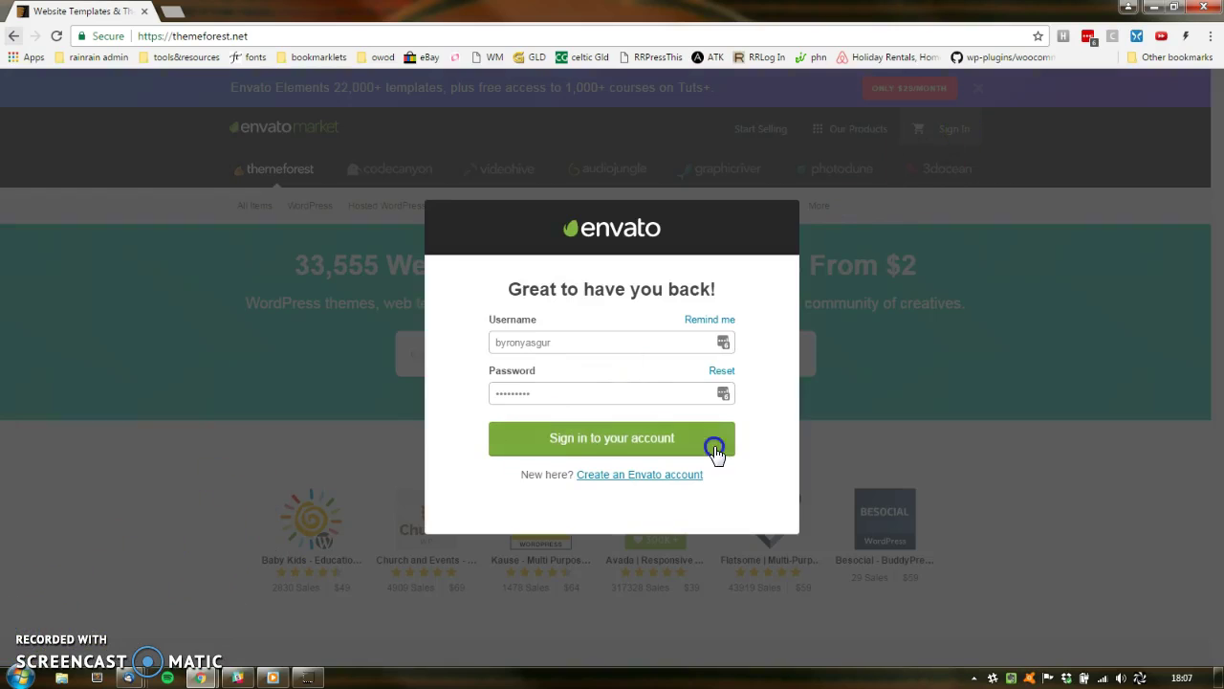
pyautogui.click(712, 446)
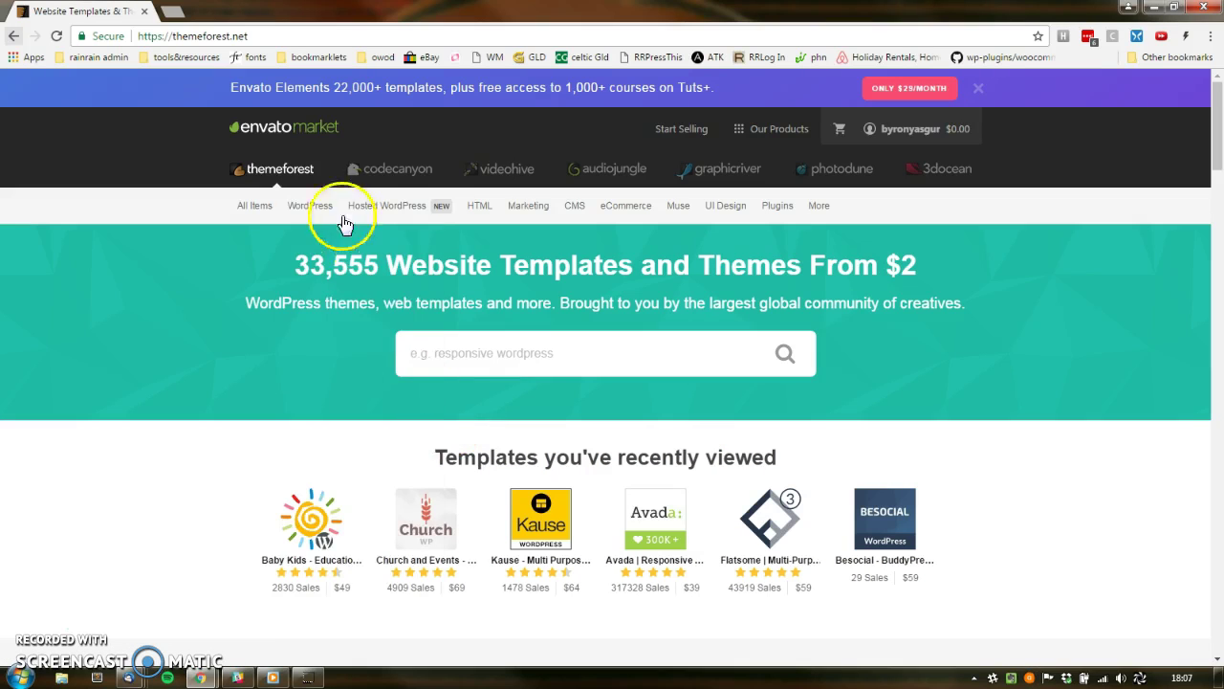
# Step: Search ThemeForest for 'avada' and open the Avada Responsive Multi-Purpose Theme item page
pyautogui.click(512, 356)
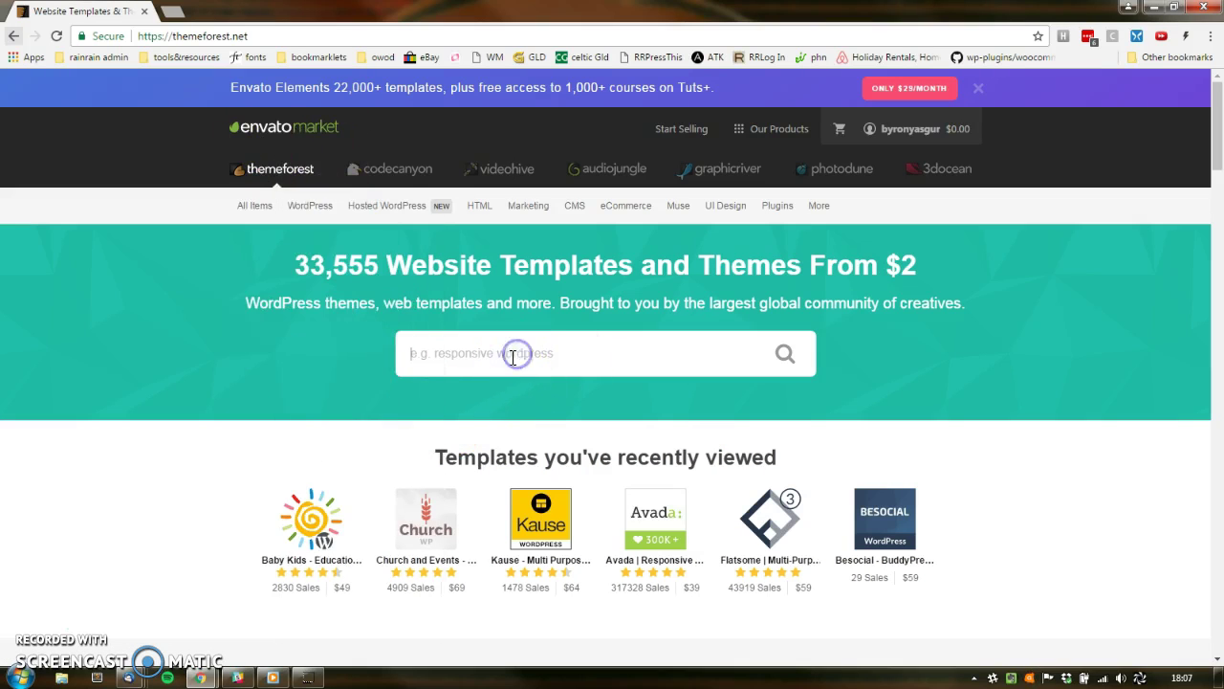
pyautogui.write('av')
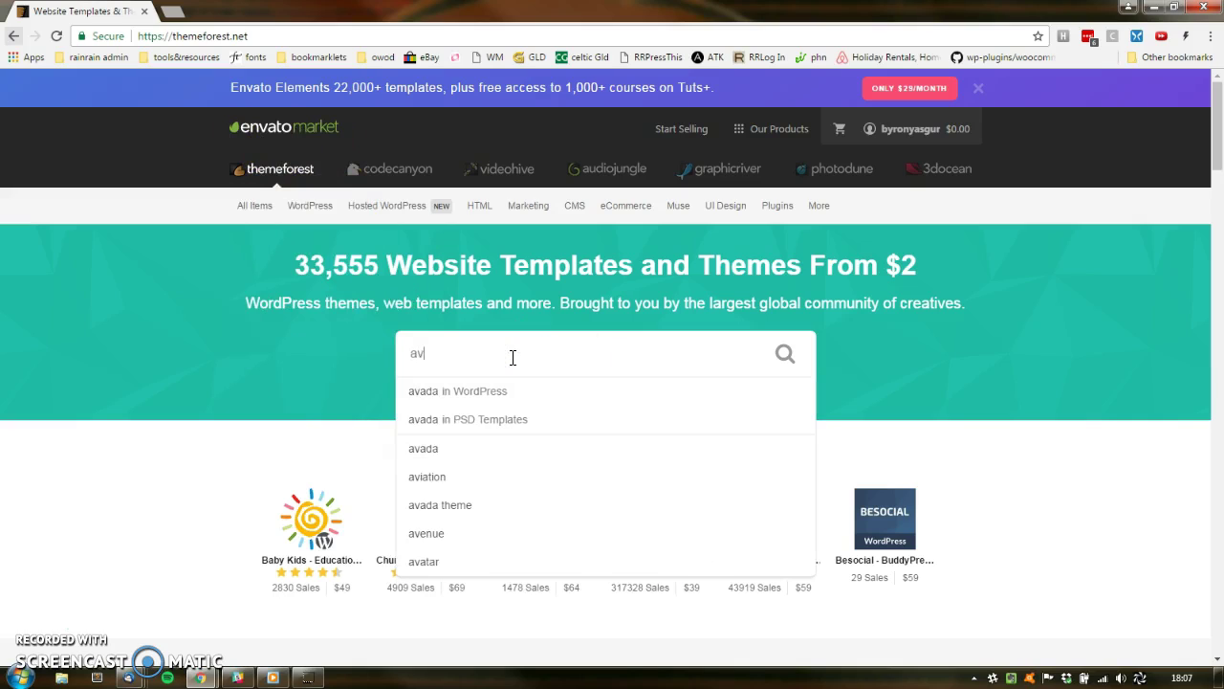
pyautogui.write('ada')
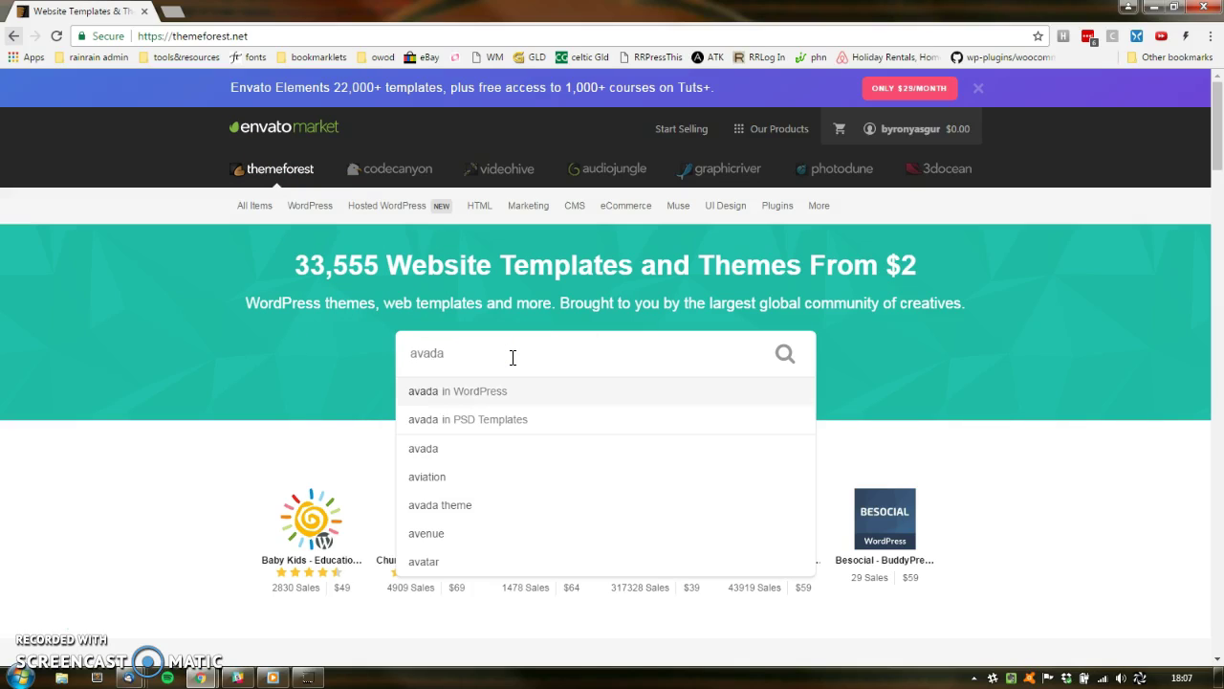
pyautogui.press('Return')
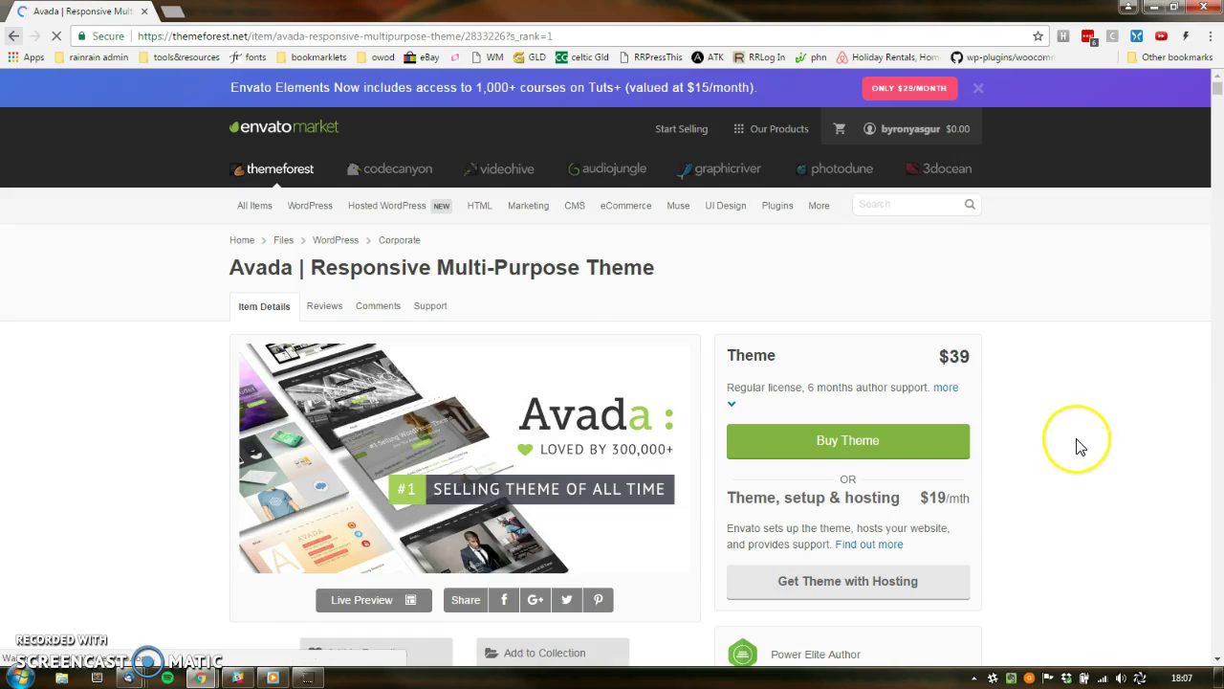
pyautogui.scroll(-2, 1081, 446)
pyautogui.scroll(1, 1081, 446)
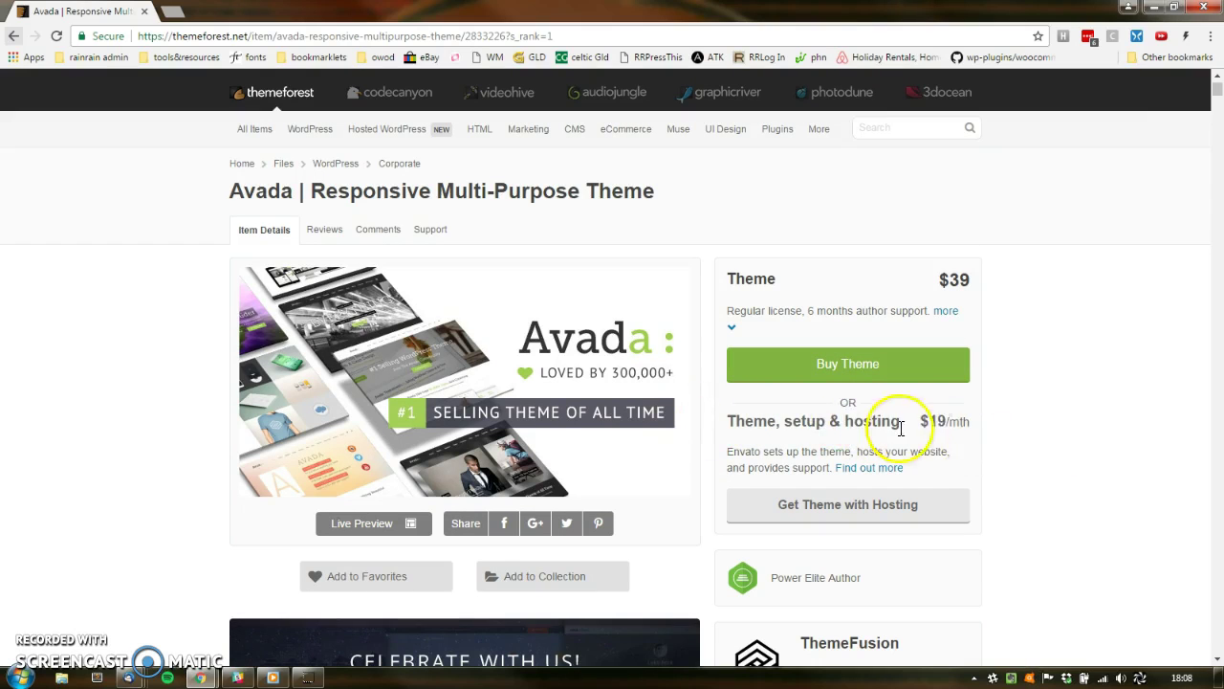
# Step: Add Avada to the cart and check out with Envato Credit, reviewing the $47.97 total
pyautogui.click(854, 362)
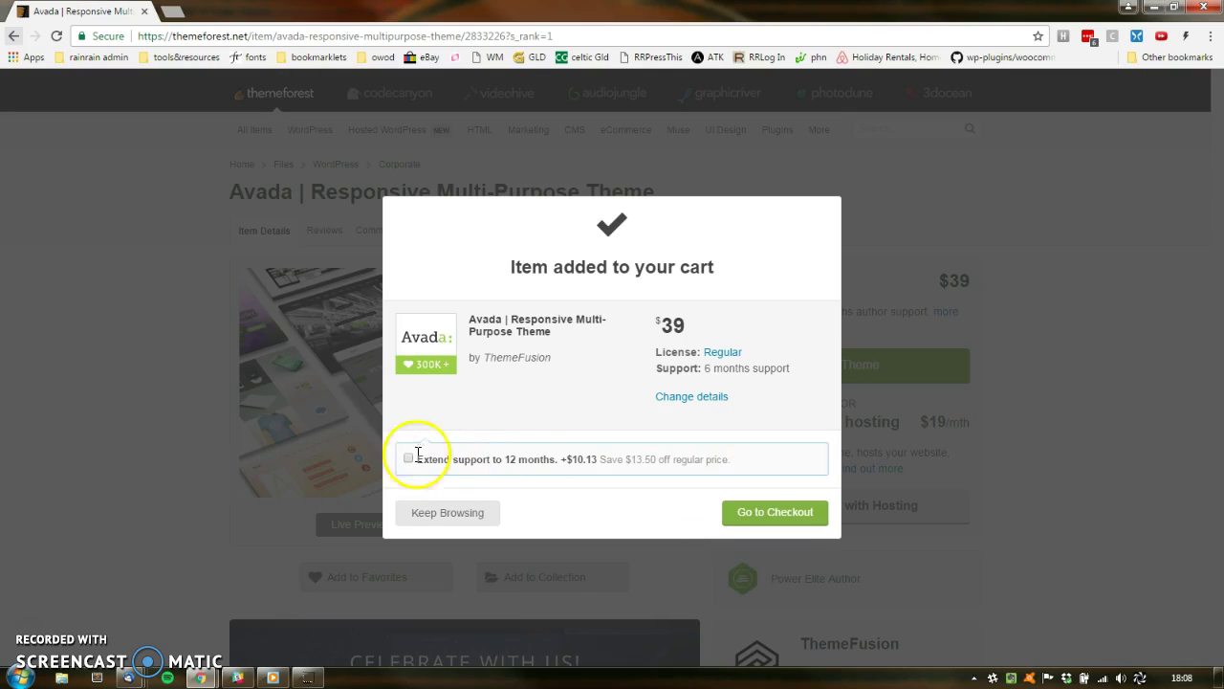
pyautogui.click(752, 518)
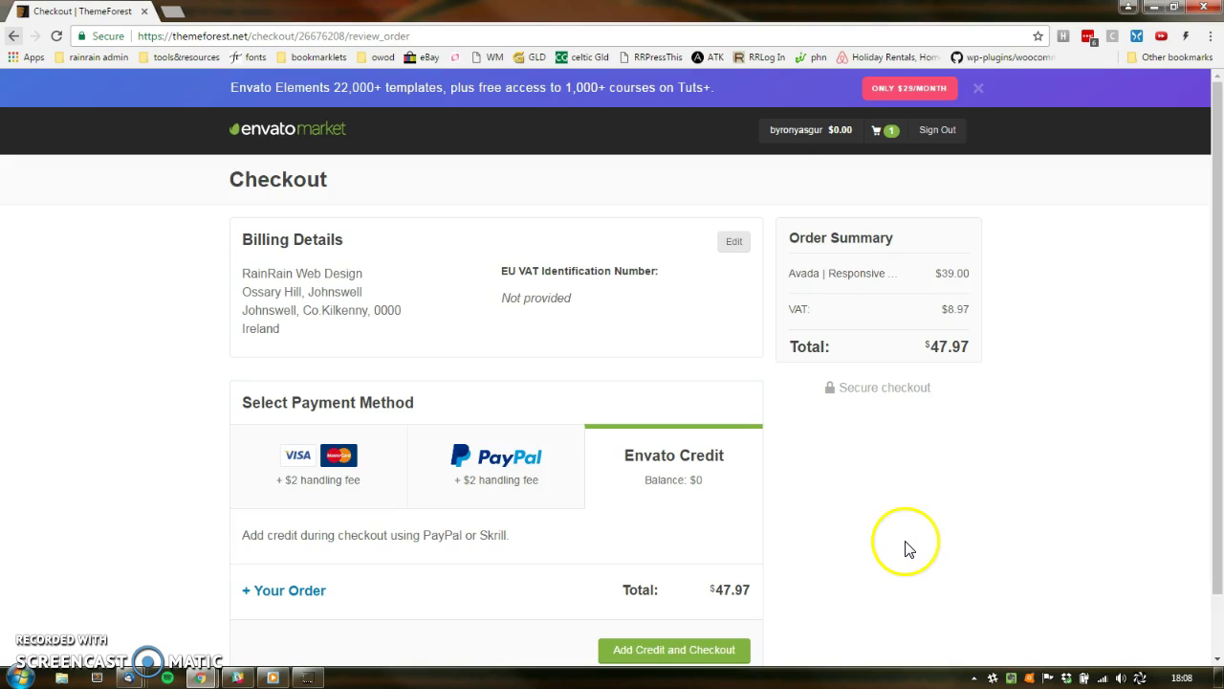
pyautogui.scroll(-1, 875, 571)
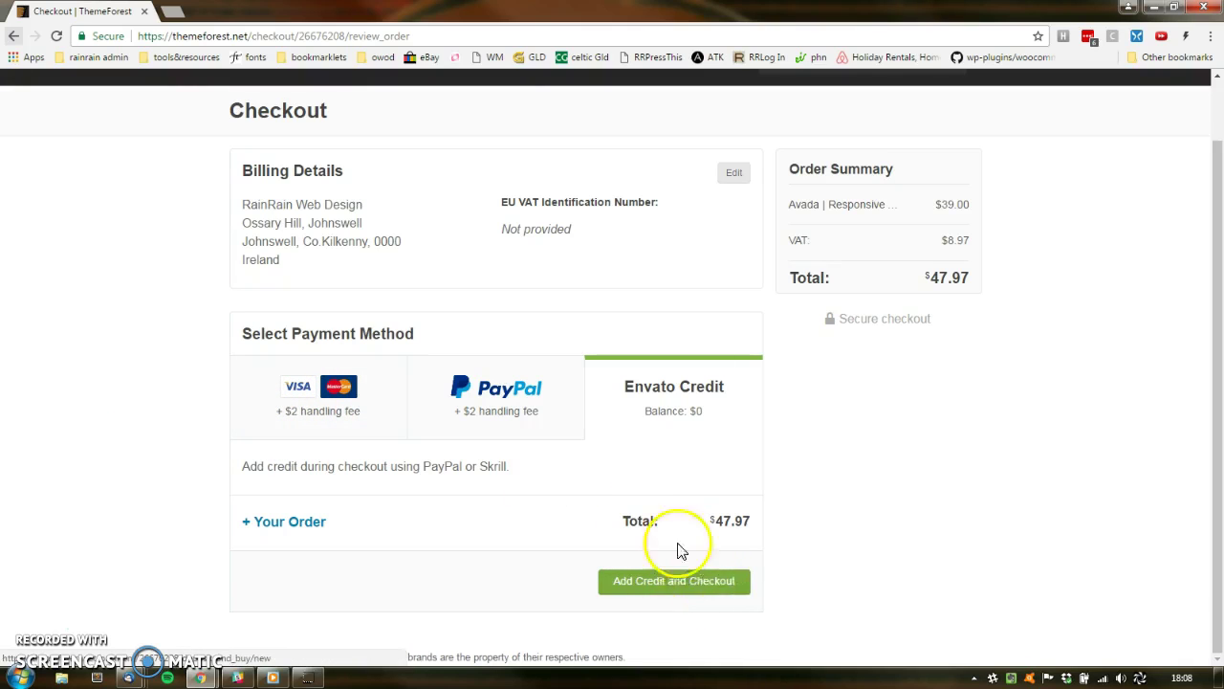
pyautogui.scroll(1, 631, 523)
pyautogui.scroll(-1, 631, 522)
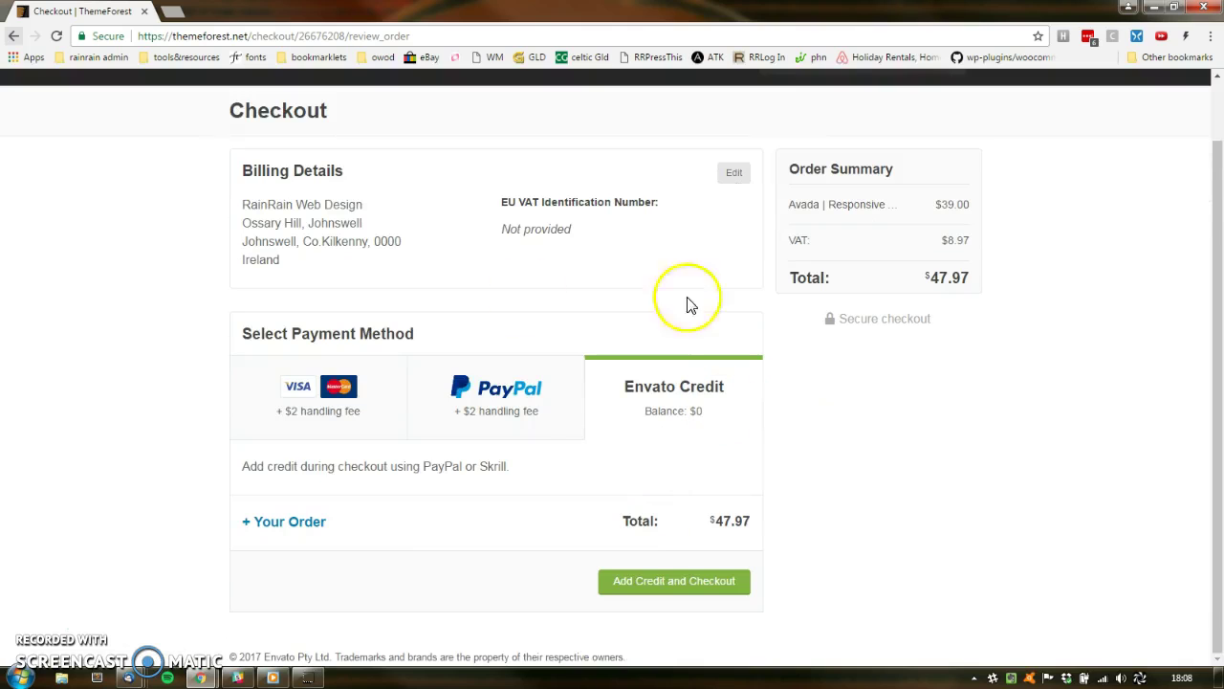
pyautogui.scroll(1, 650, 482)
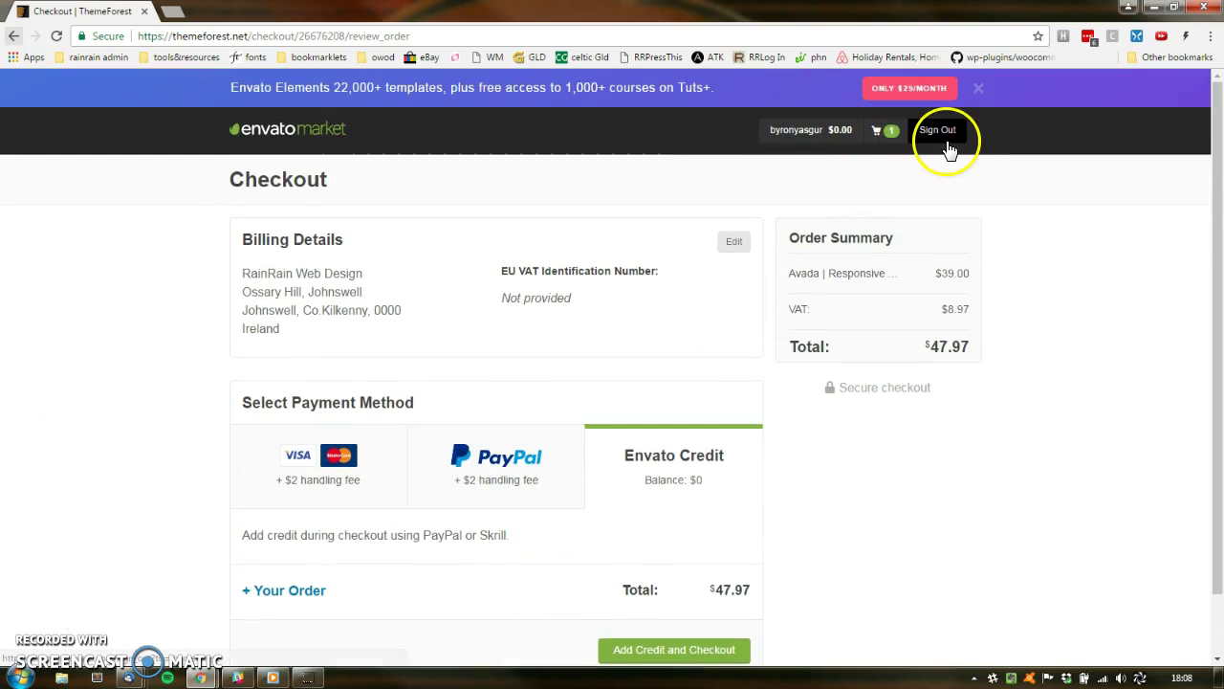
pyautogui.moveTo(812, 129)
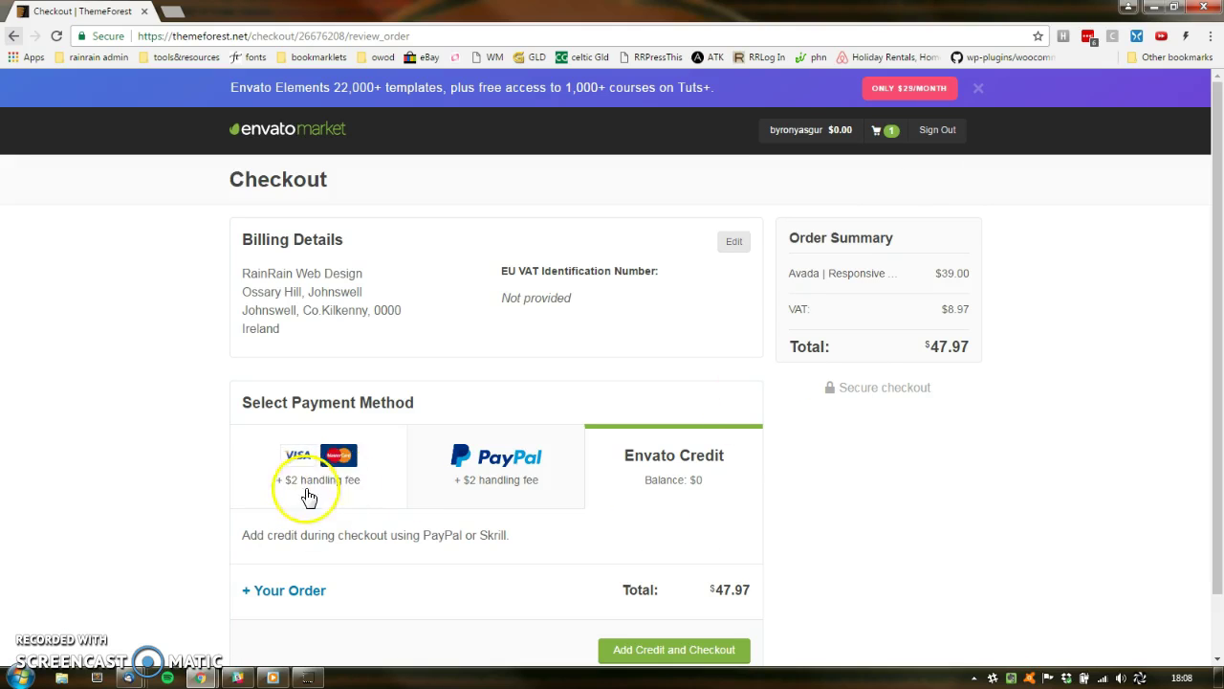
pyautogui.scroll(-1, 822, 541)
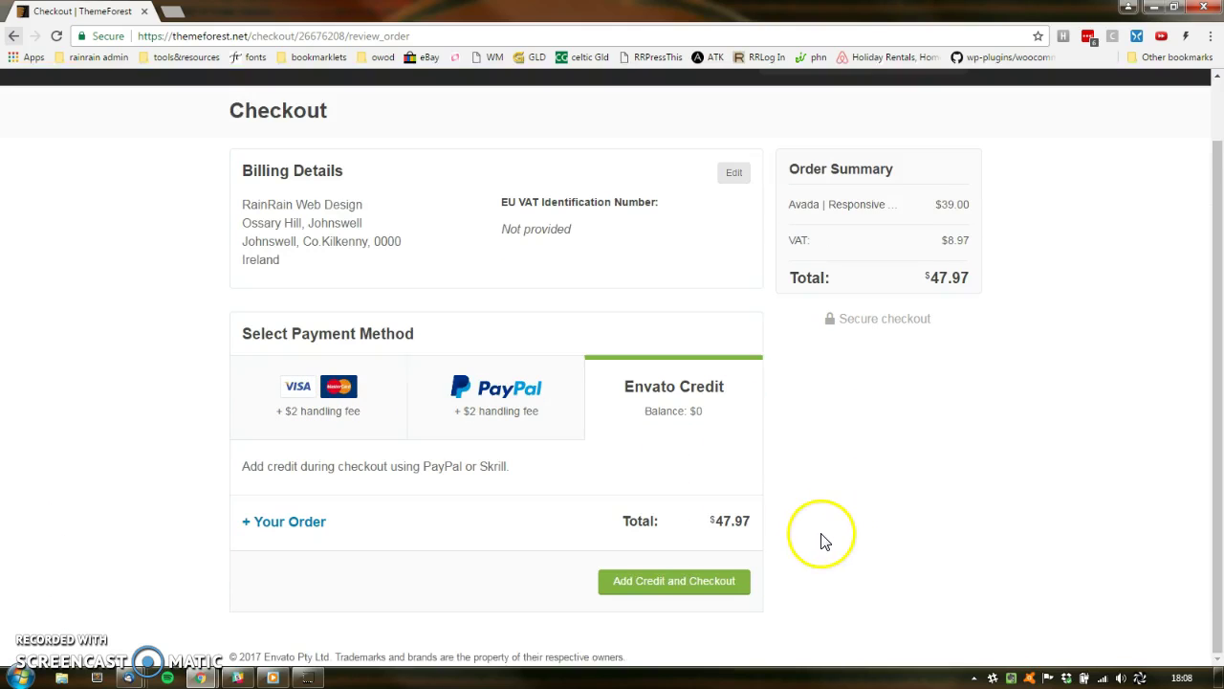
pyautogui.click(629, 584)
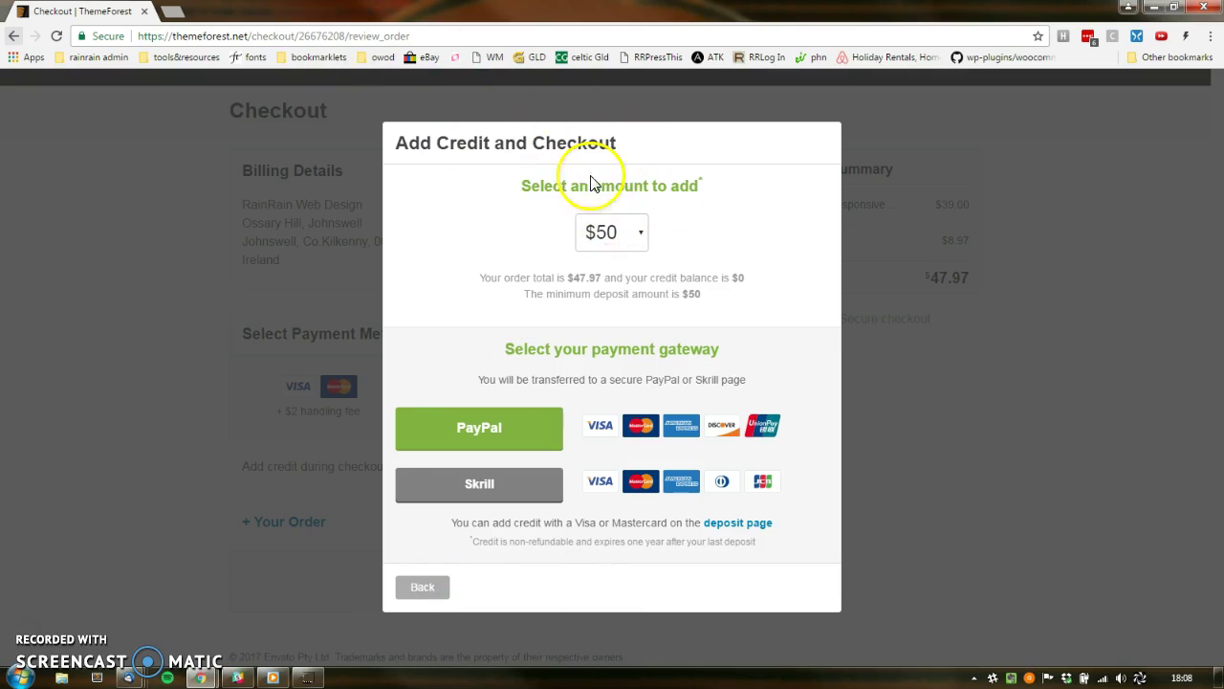
pyautogui.click(631, 244)
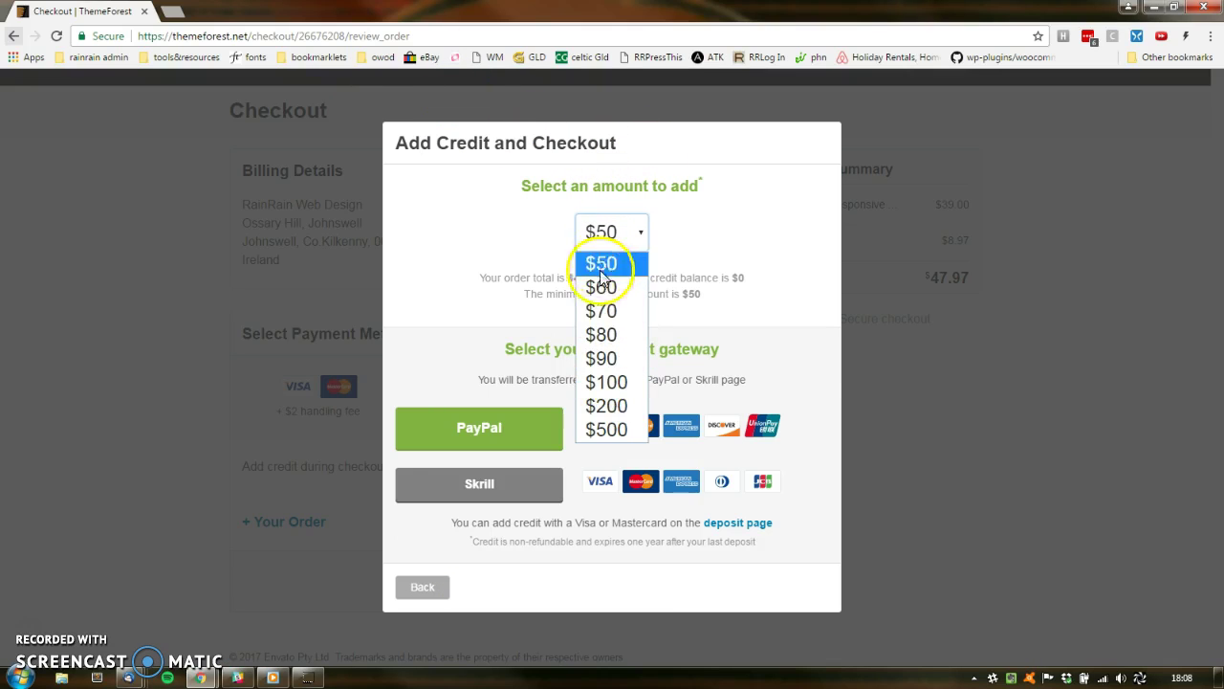
pyautogui.click(910, 383)
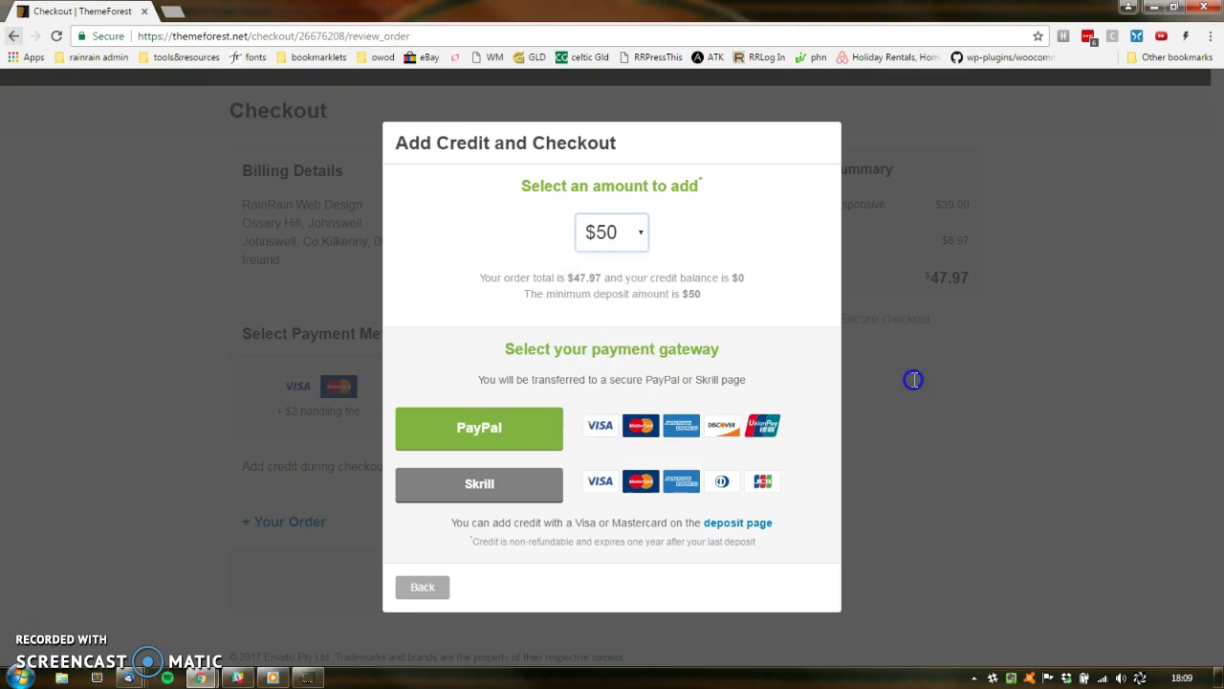
pyautogui.click(909, 383)
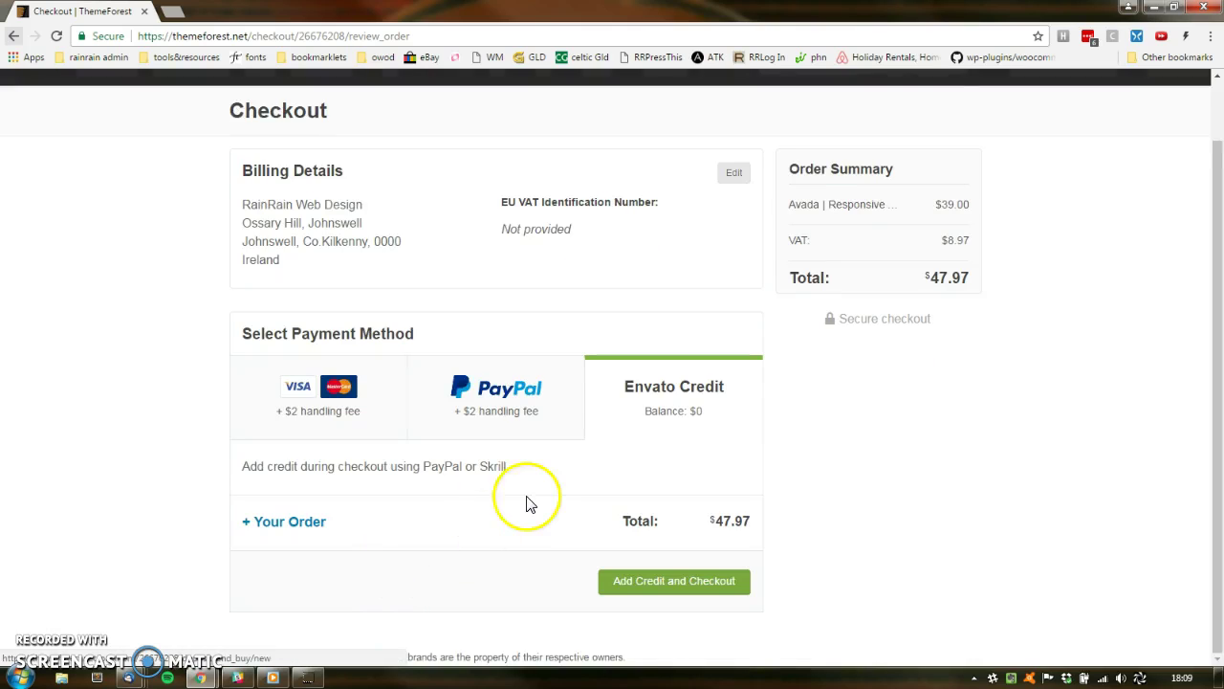
# Step: Switch payment to VISA/Mastercard, showing the card form and $50.43 total with $2.00 handling fee
pyautogui.click(292, 463)
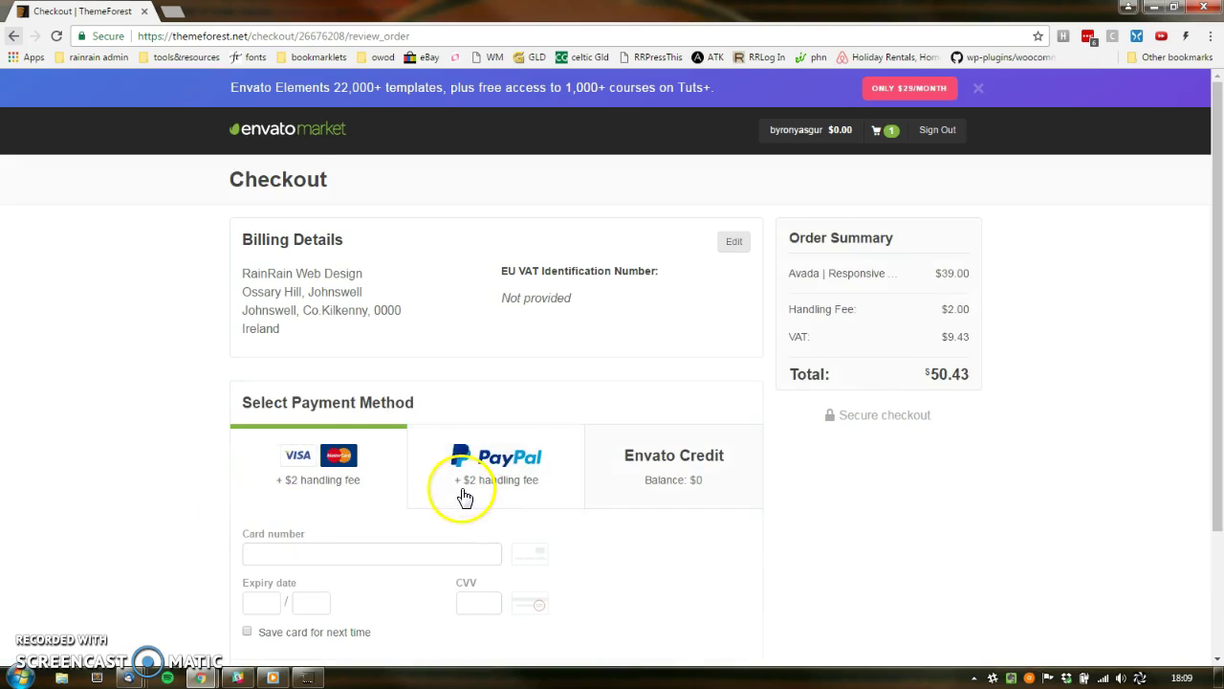
pyautogui.scroll(-2, 471, 499)
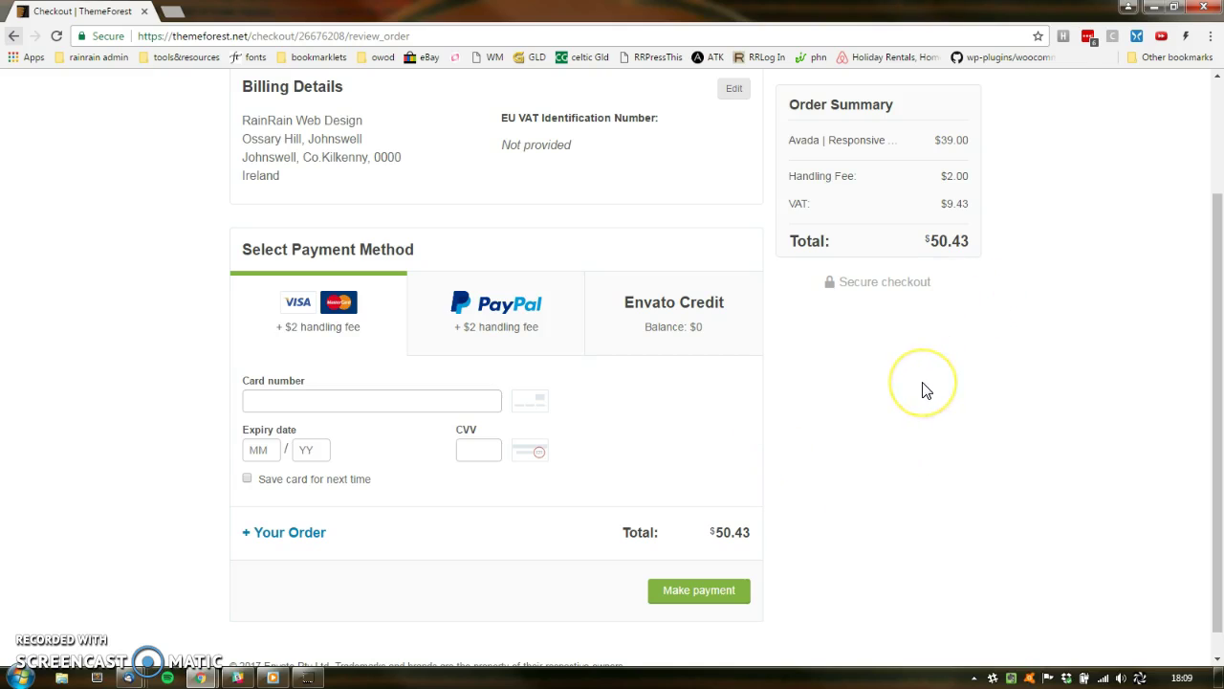
pyautogui.scroll(2, 926, 391)
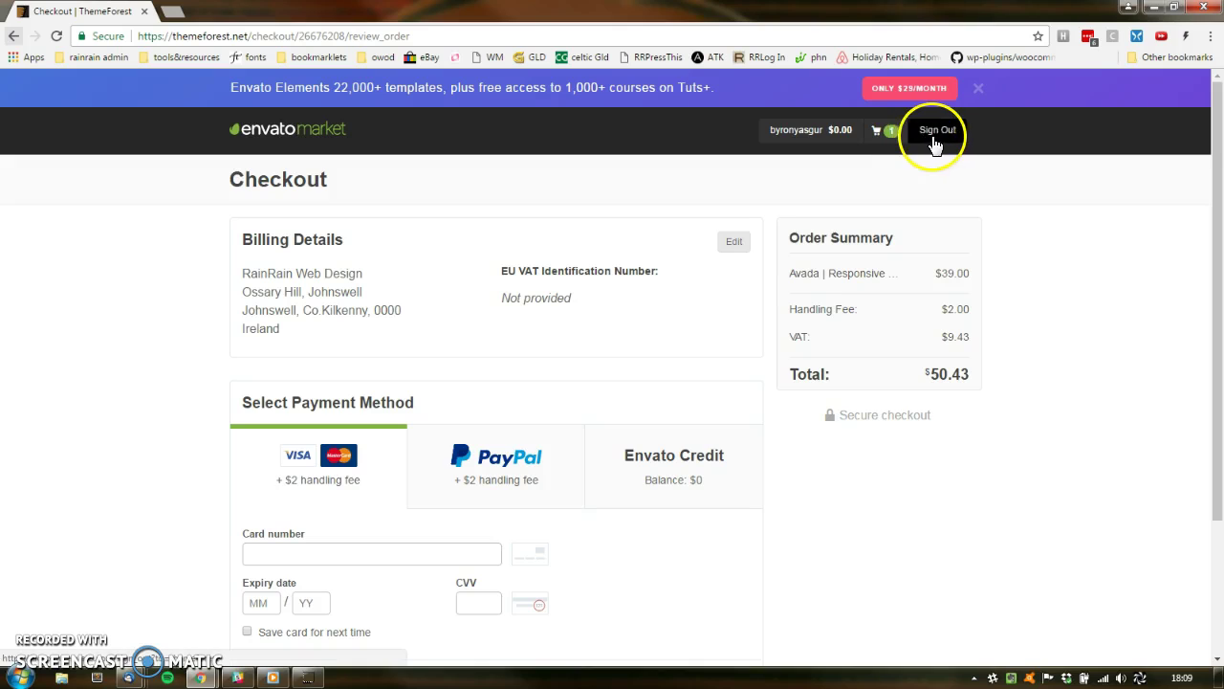
# Step: Go to the account Downloads page listing purchases like Vierra Hotel WordPress Theme
pyautogui.moveTo(841, 146)
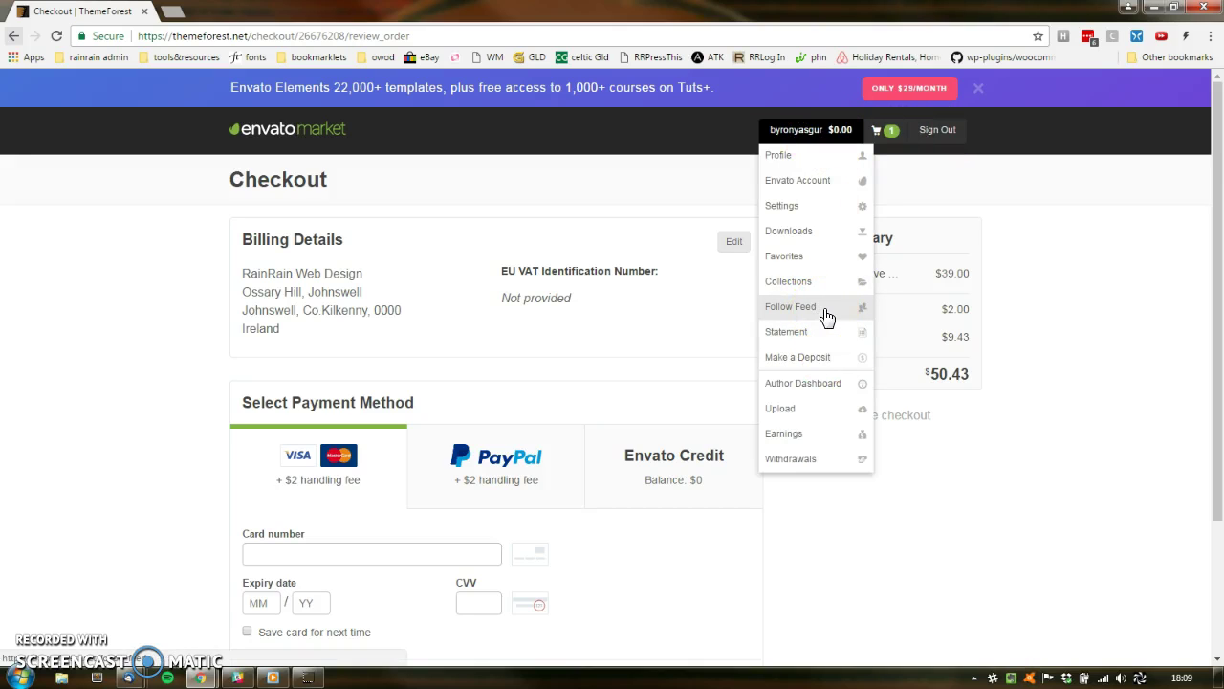
pyautogui.click(821, 242)
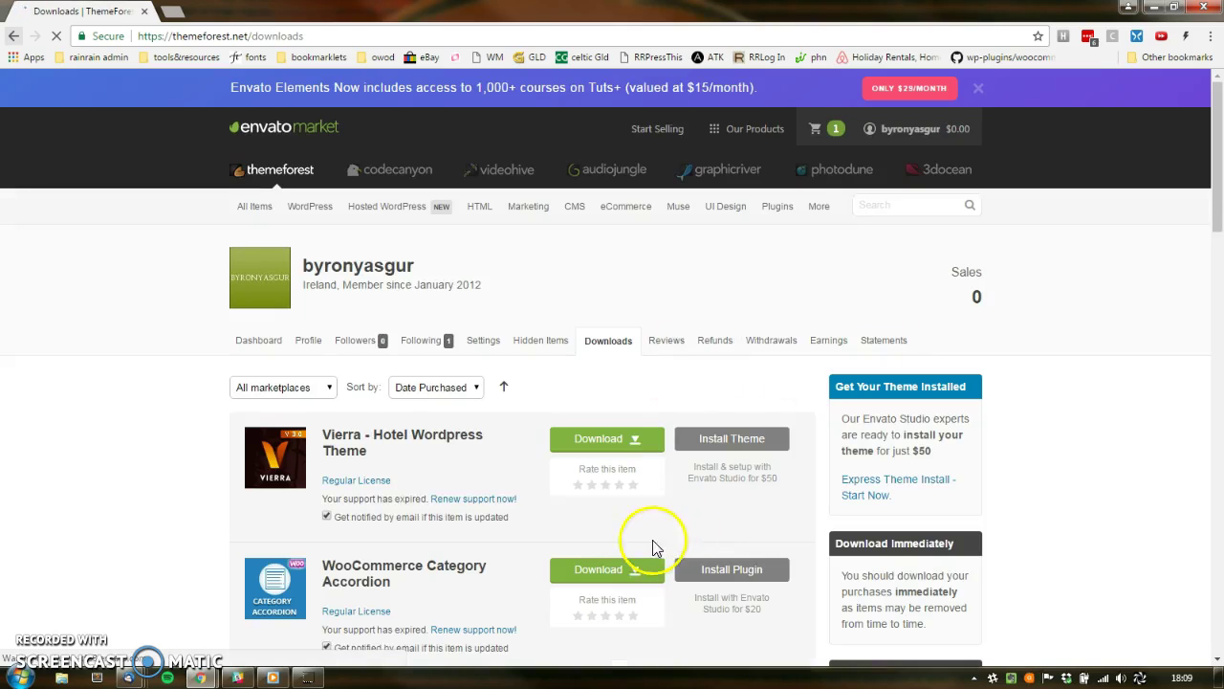
pyautogui.scroll(-1, 375, 504)
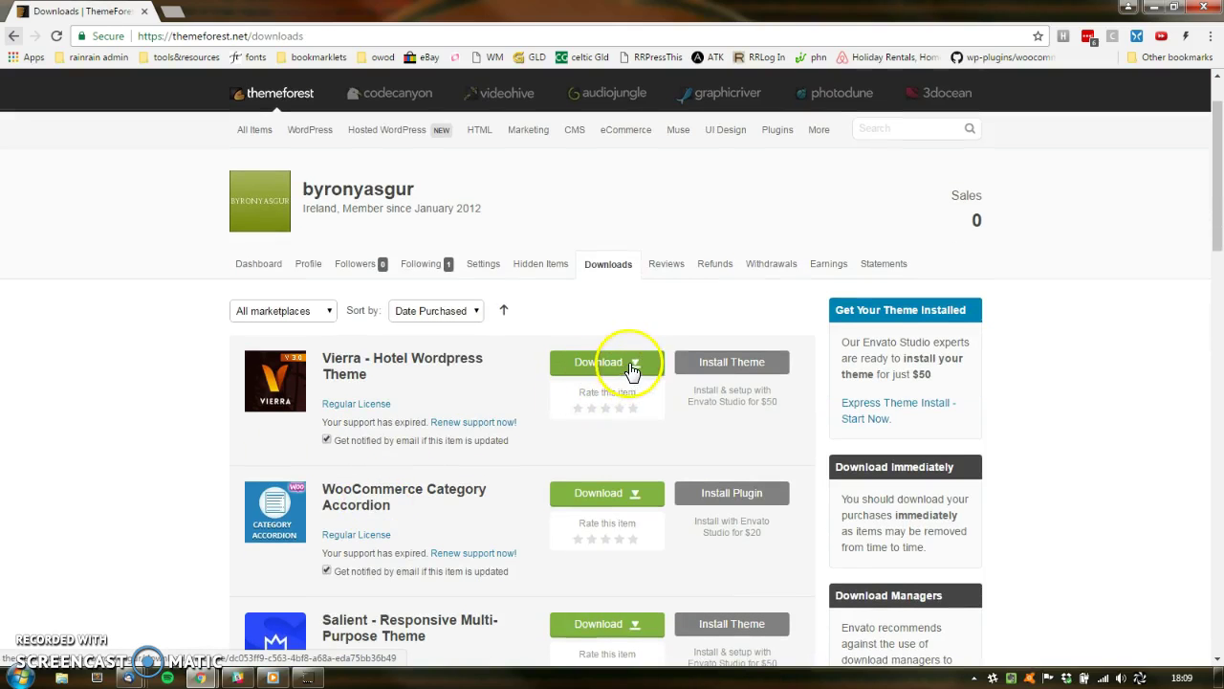
# Step: Review the Vierra Hotel theme's download options, including licence certificate and purchase code as PDF or text
pyautogui.click(630, 364)
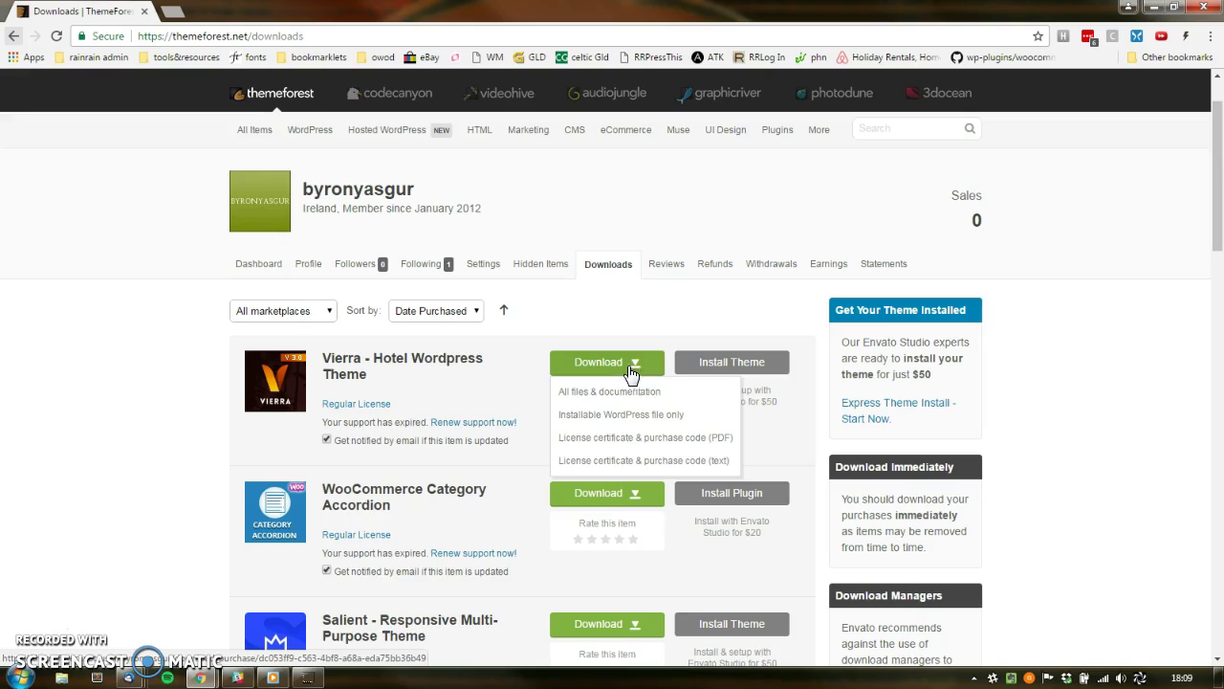
pyautogui.click(612, 392)
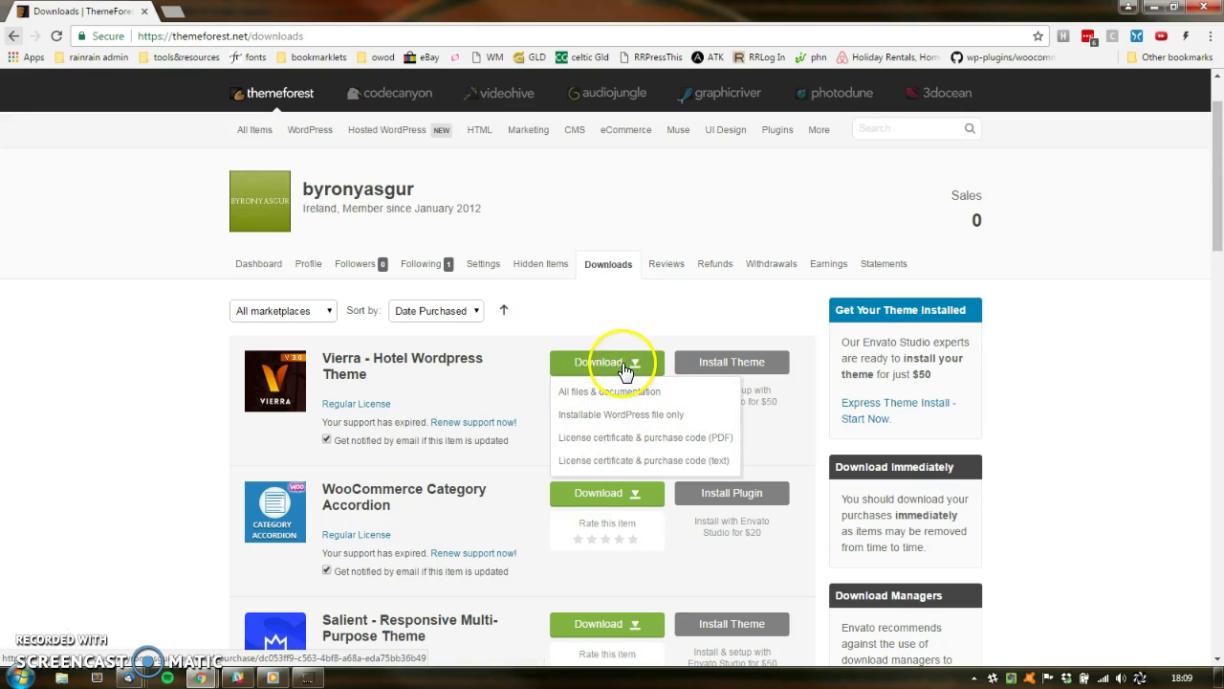
pyautogui.click(148, 400)
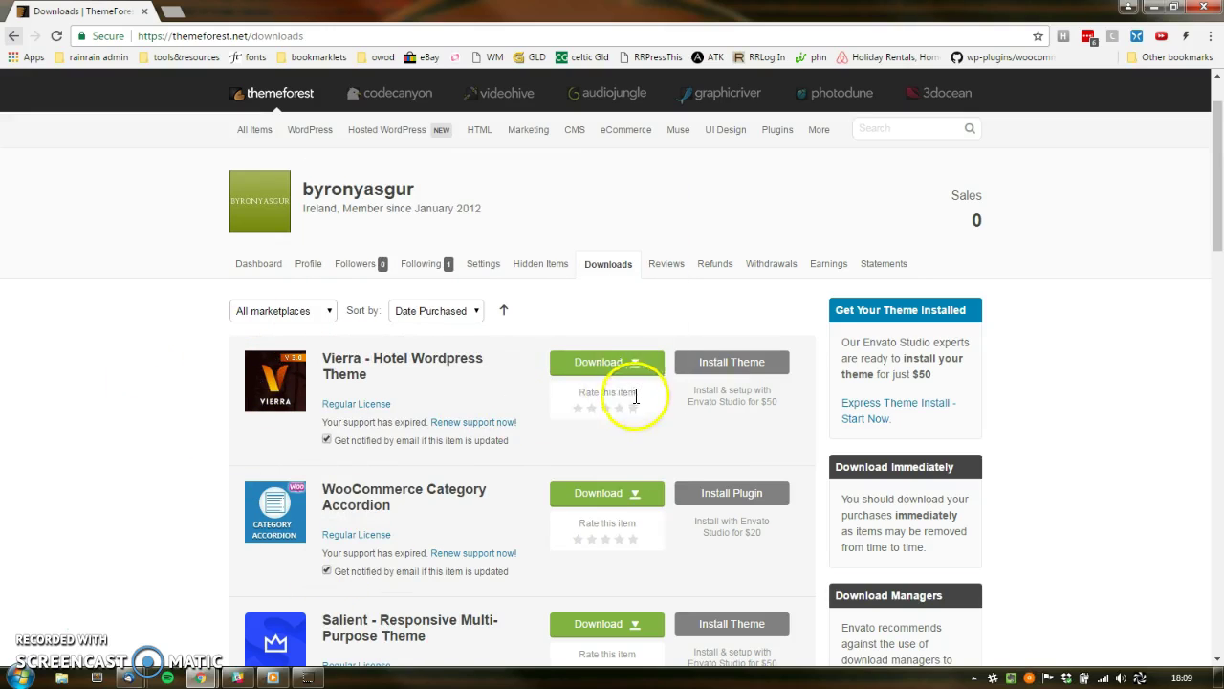
pyautogui.click(626, 364)
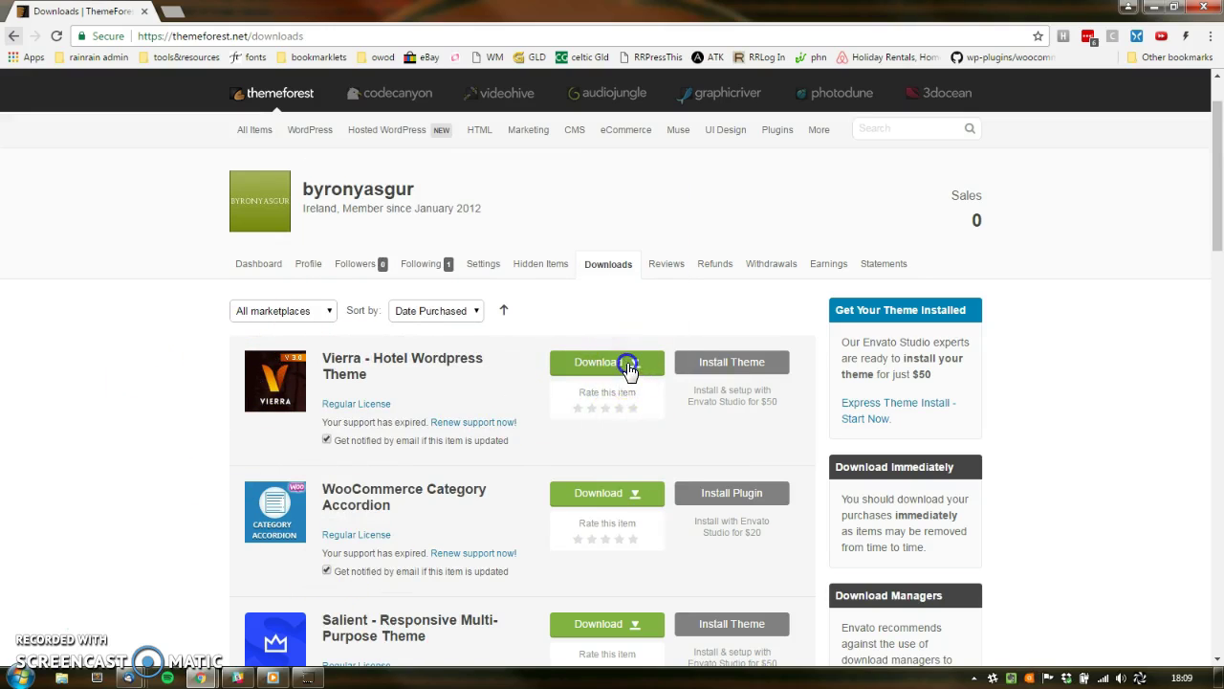
pyautogui.click(137, 429)
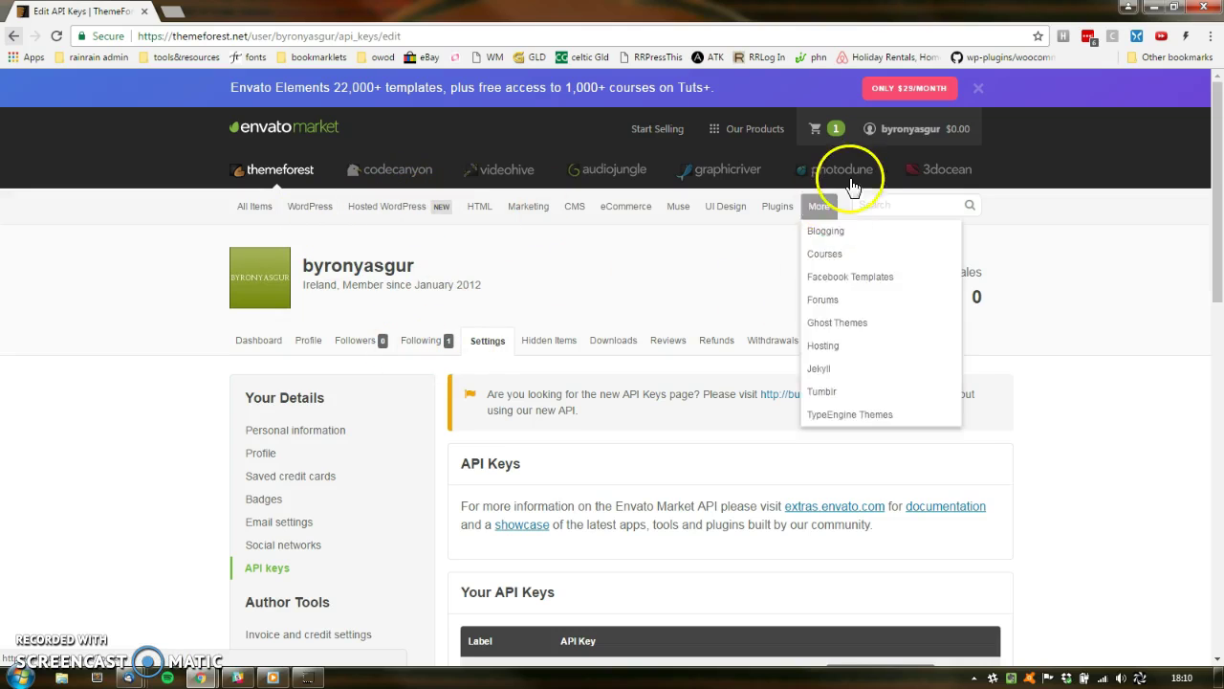
# Step: Go to Dashboard, then the Settings tab, then the API keys page of the account
pyautogui.moveTo(896, 131)
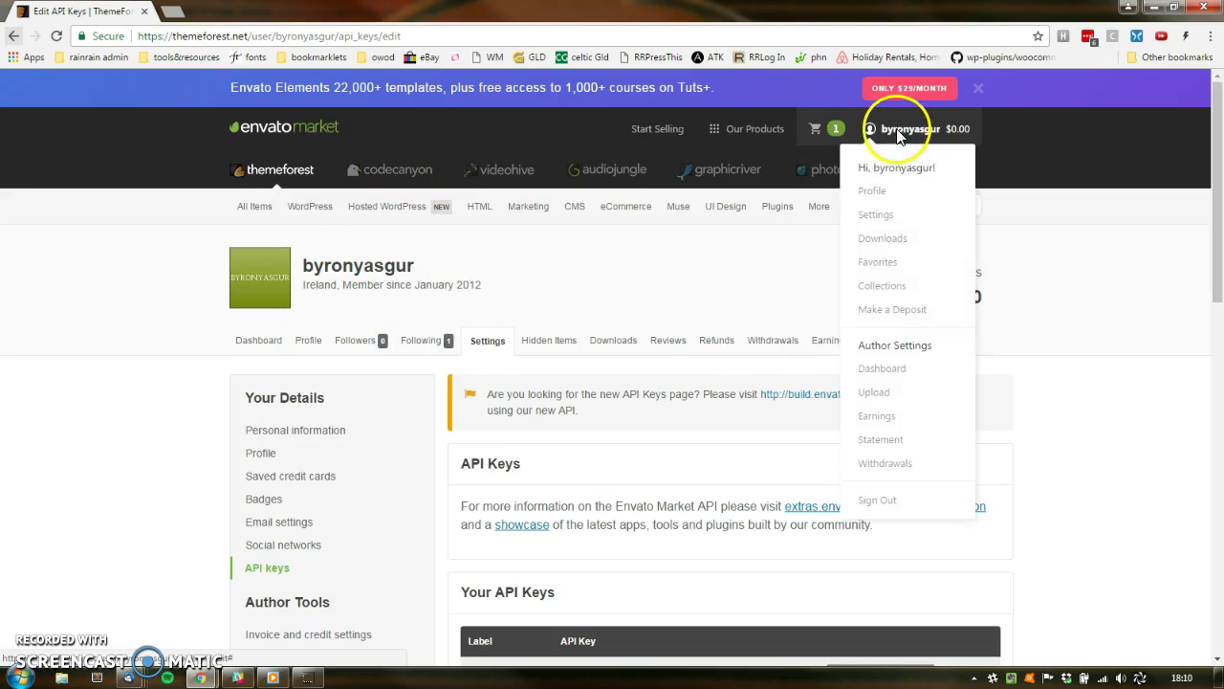
pyautogui.click(882, 370)
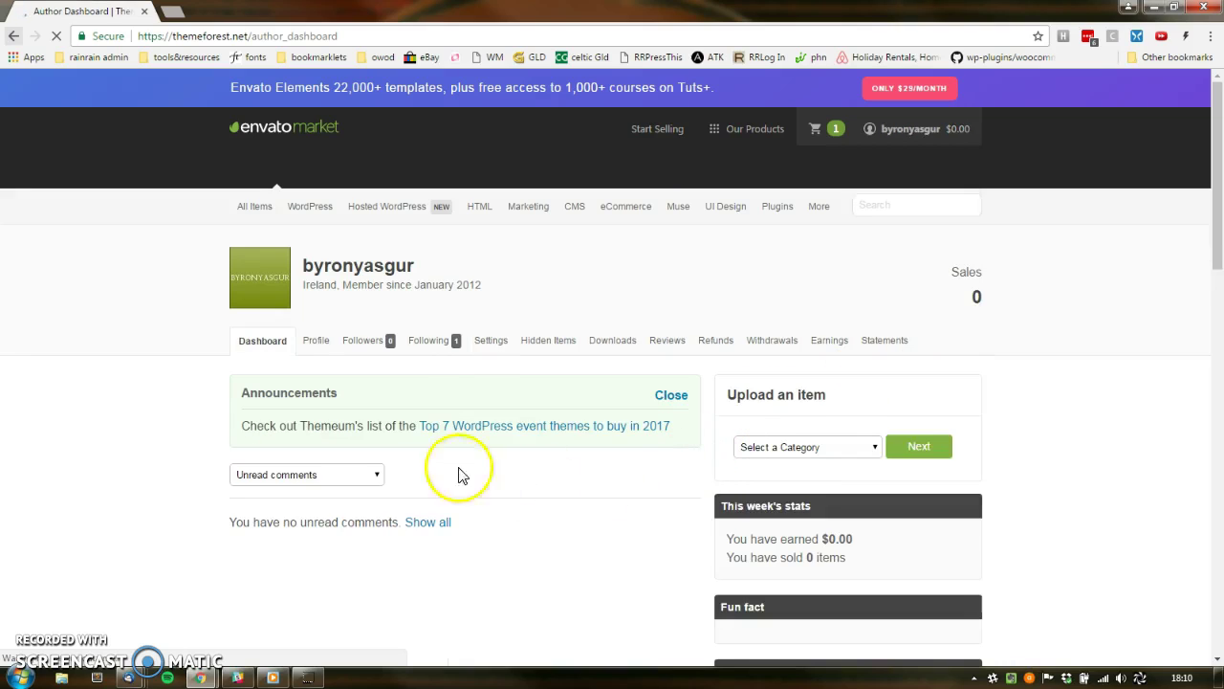
pyautogui.click(491, 341)
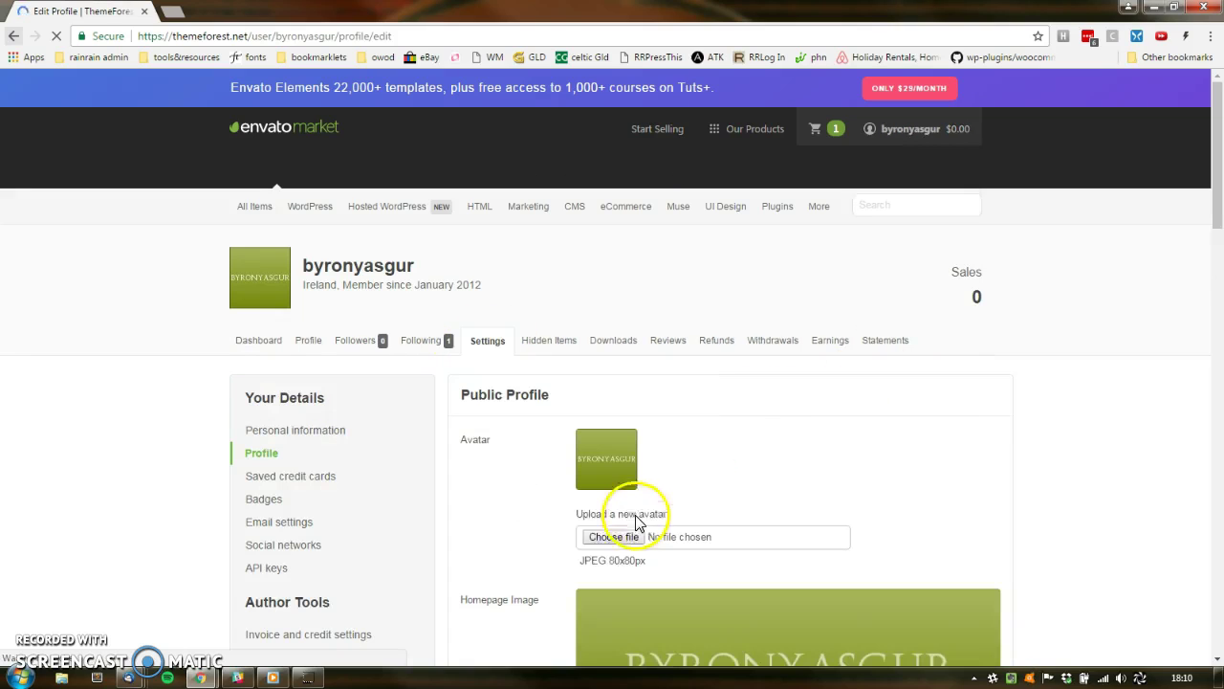
pyautogui.scroll(-2, 326, 535)
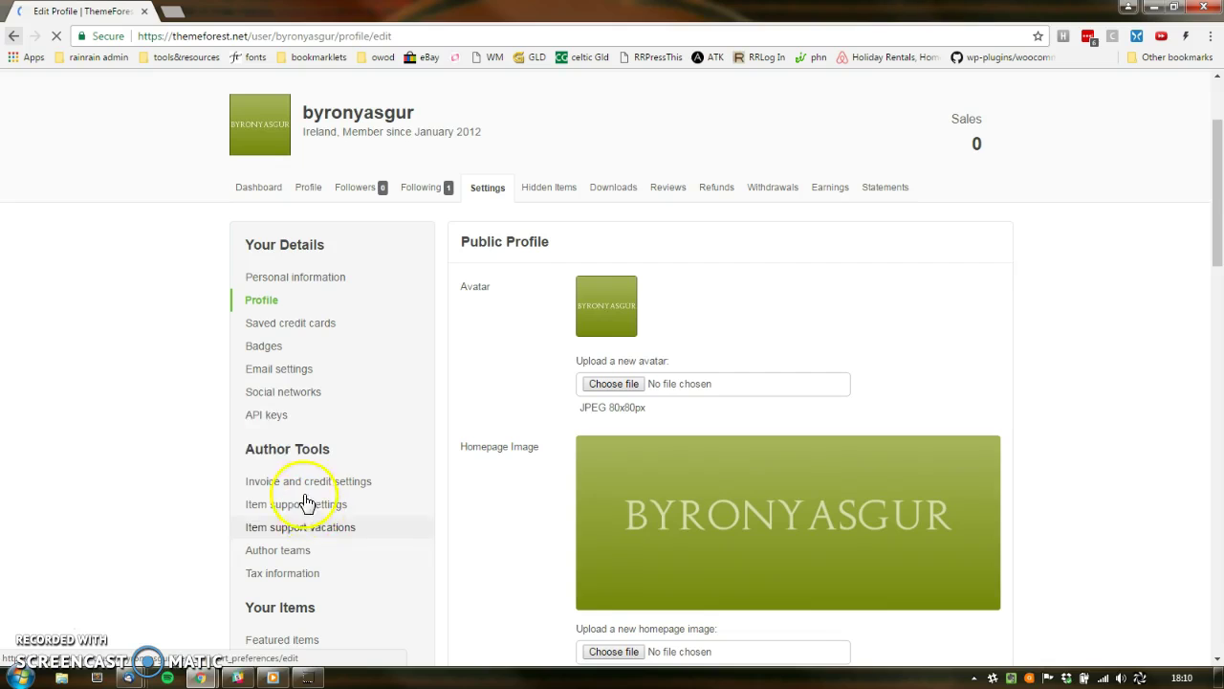
pyautogui.click(266, 414)
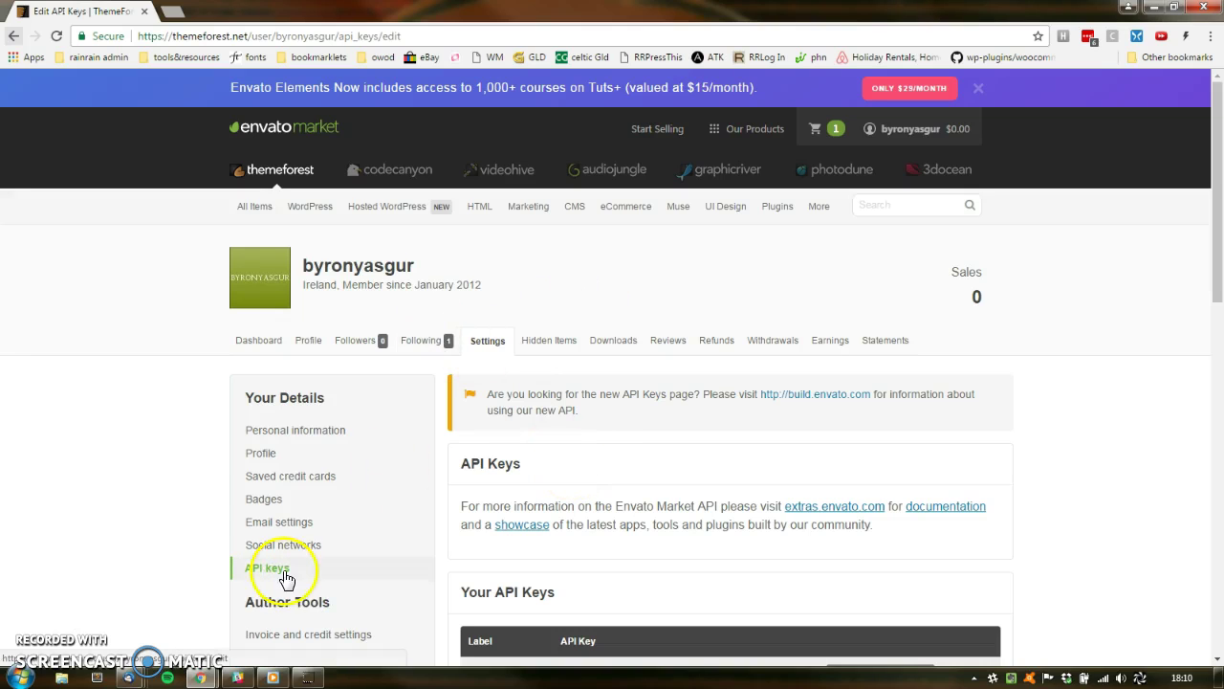
# Step: Generate an API key labelled 'whatever' and select its key string in the API keys table
pyautogui.scroll(-2, 325, 574)
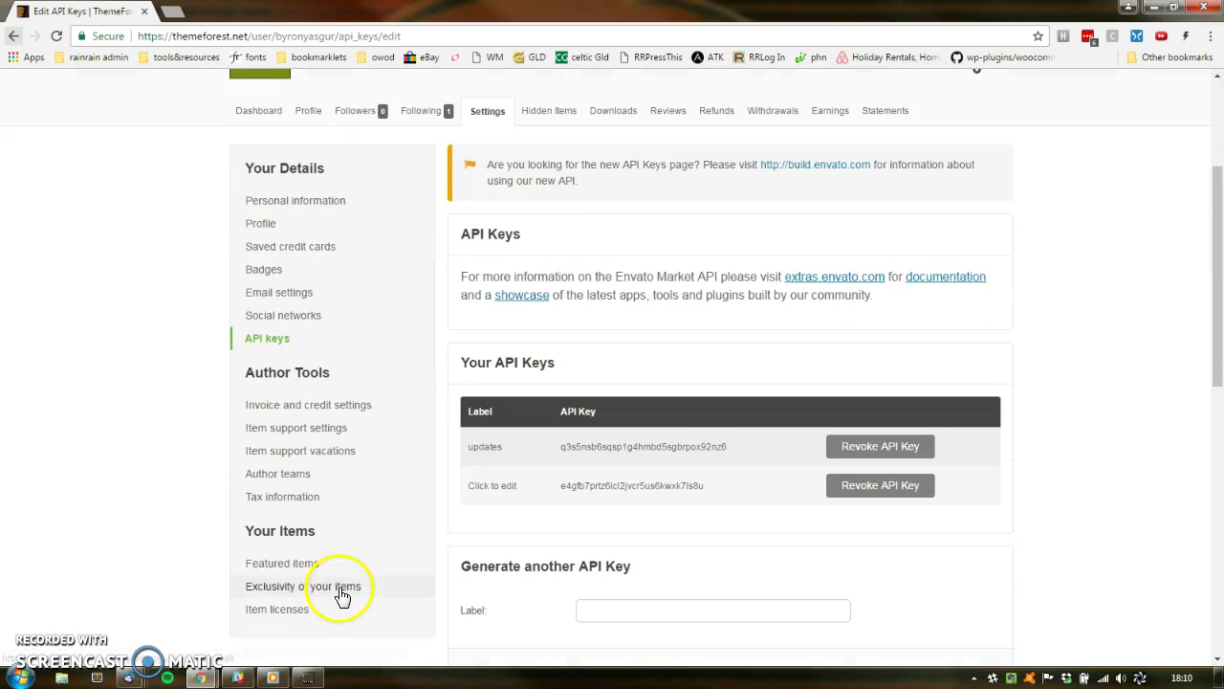
pyautogui.scroll(-2, 511, 508)
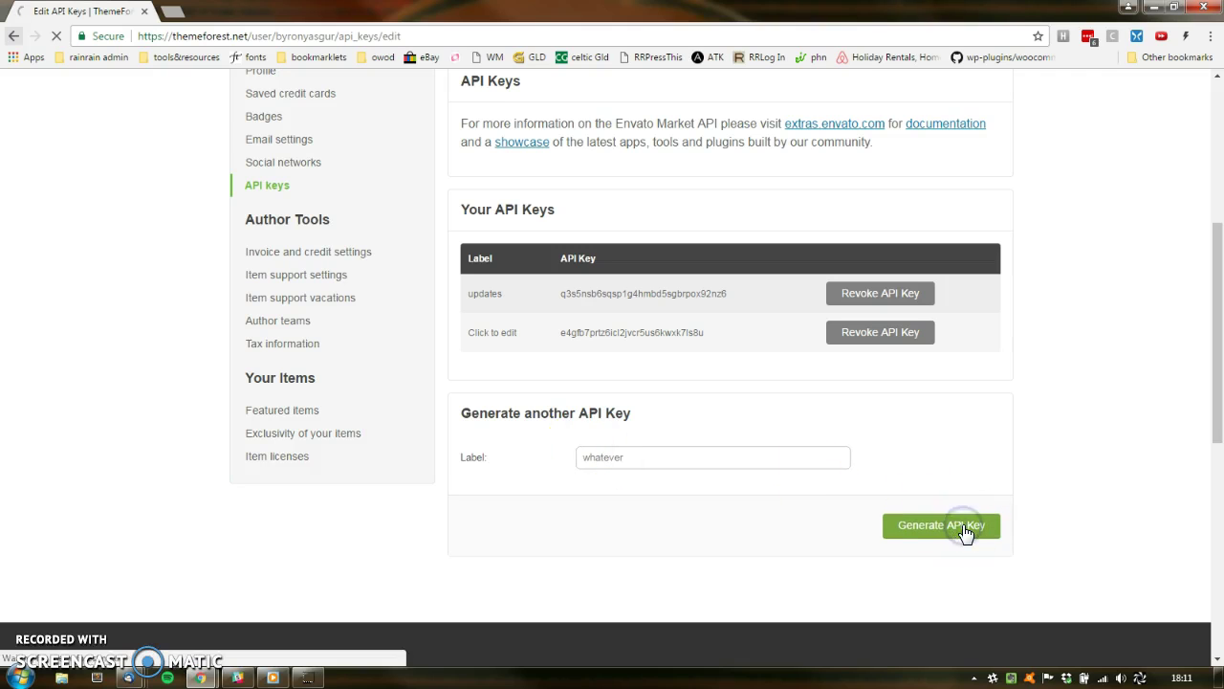
pyautogui.scroll(-3, 962, 531)
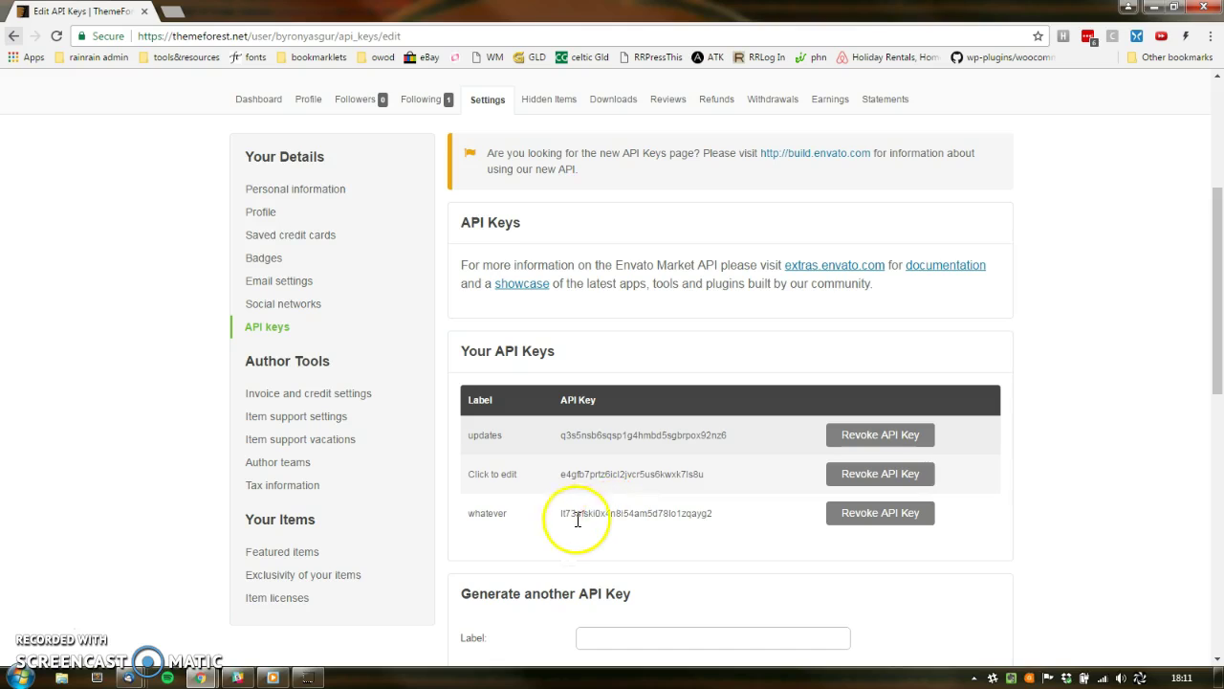
pyautogui.doubleClick(654, 513)
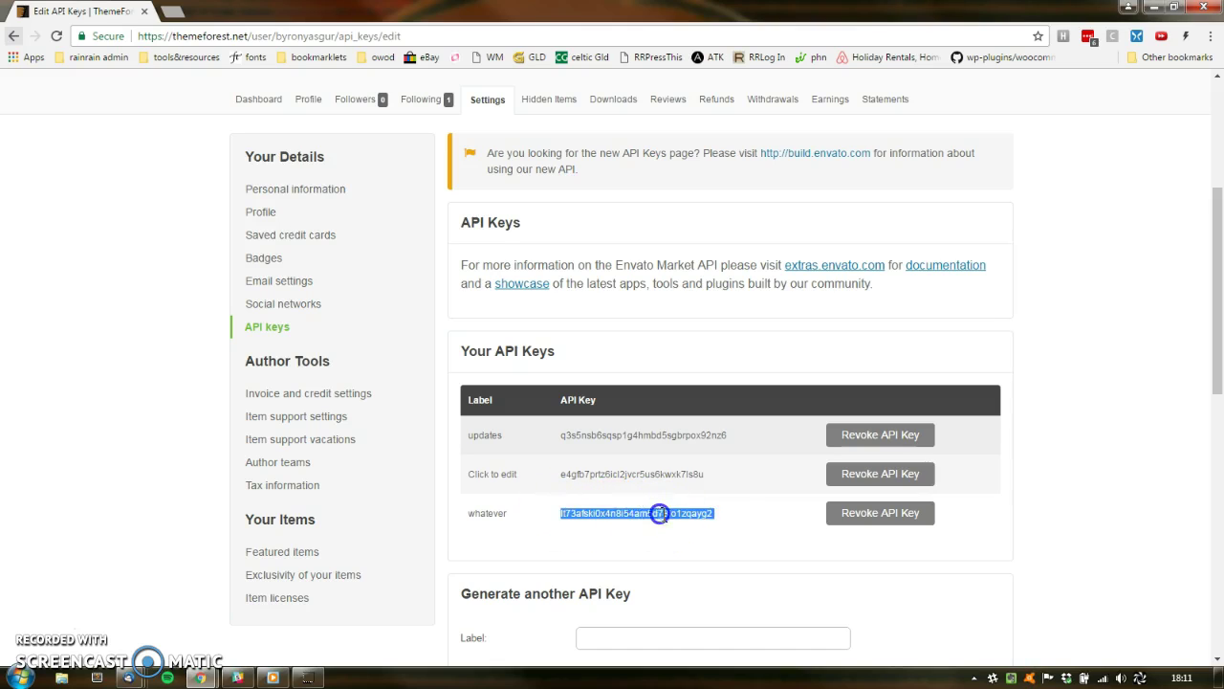
pyautogui.moveTo(715, 514); pyautogui.dragTo(649, 512)
# Step: Revoke the 'whatever' API key
pyautogui.click(904, 516)
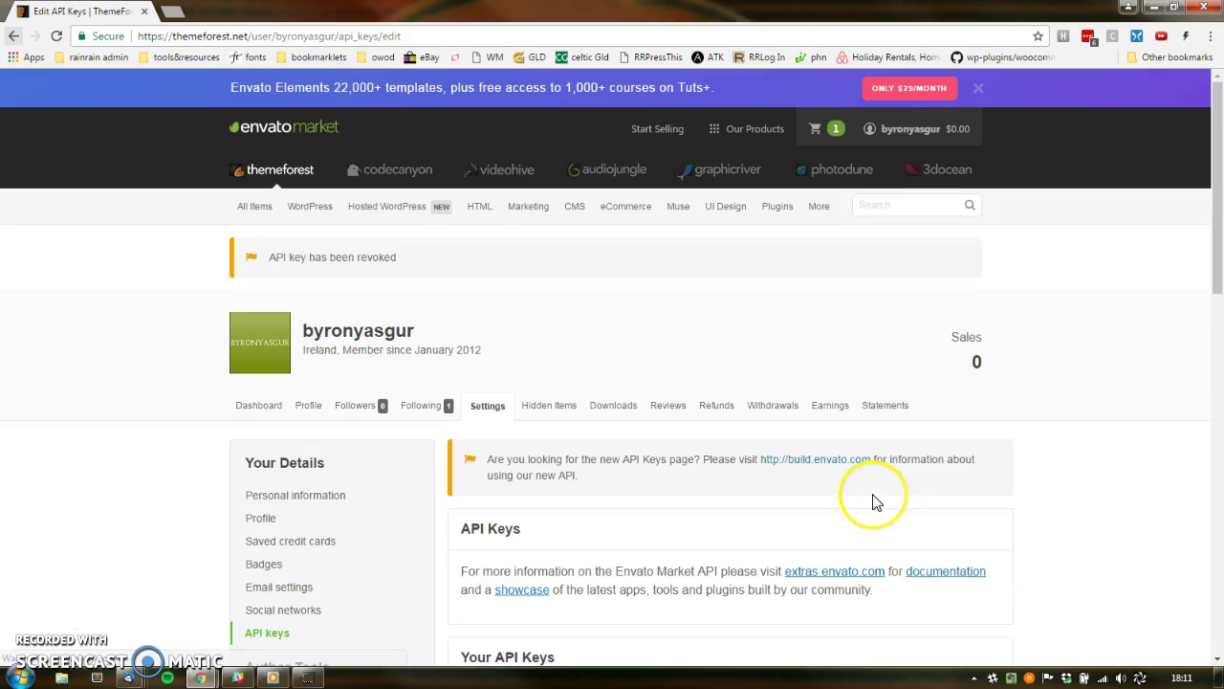
pyautogui.scroll(-1, 873, 501)
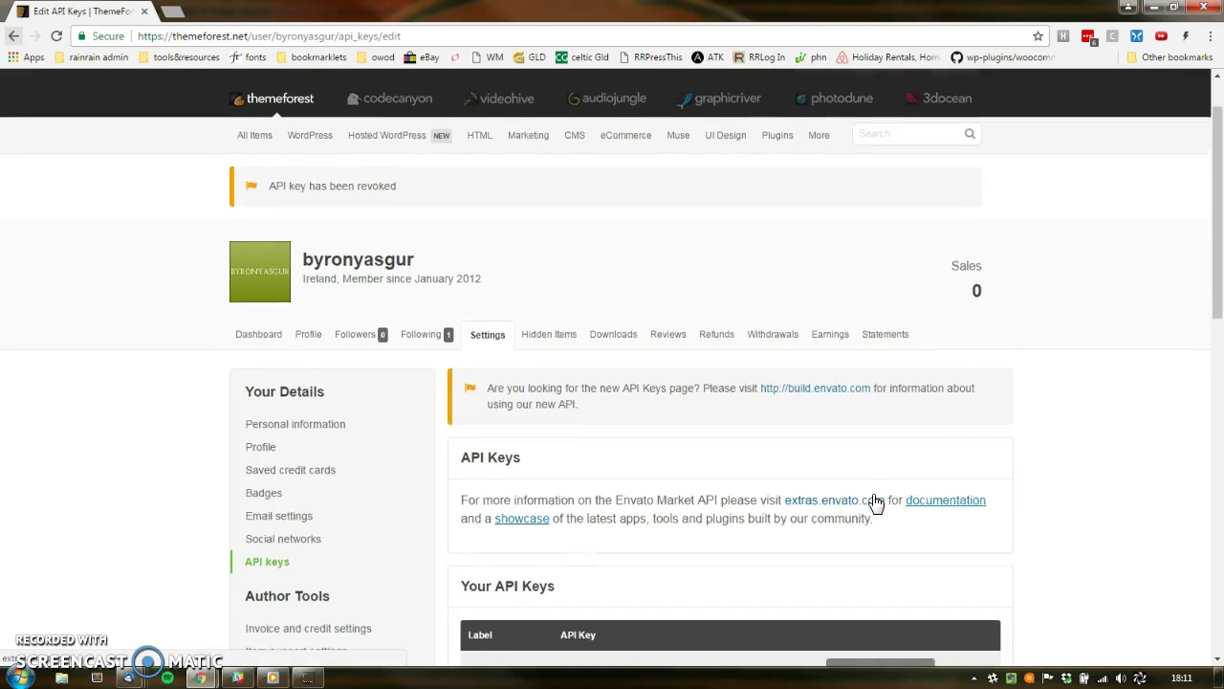
pyautogui.scroll(1, 774, 213)
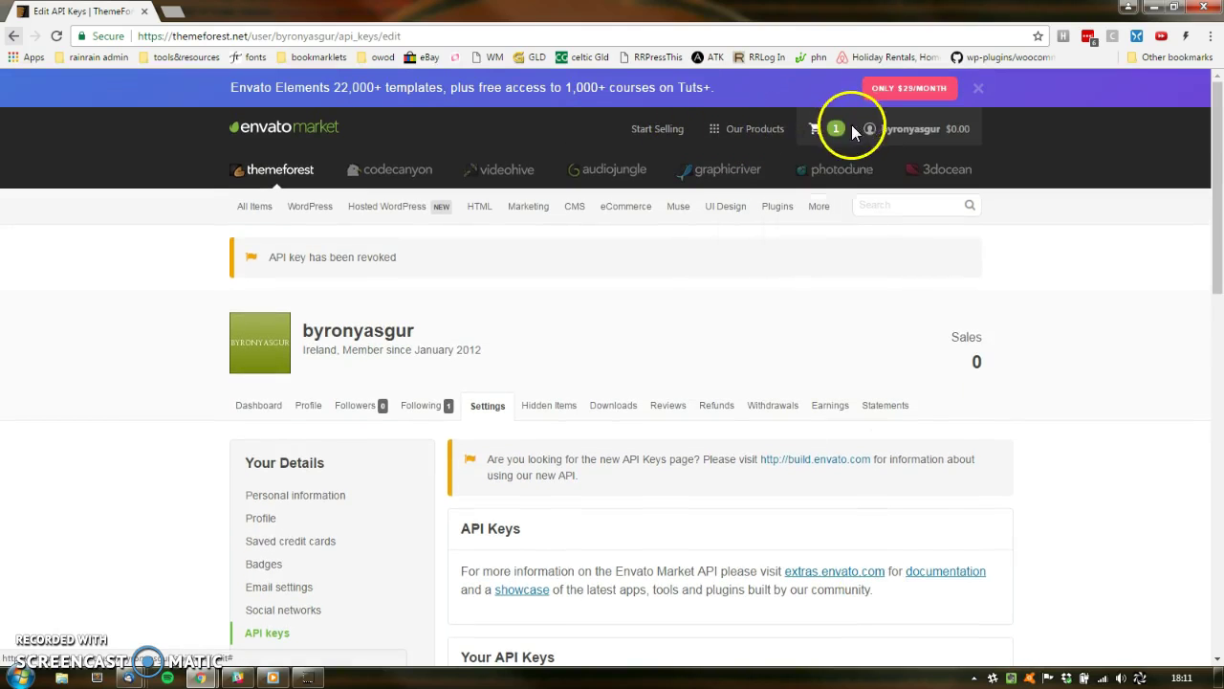
# Step: Return to the account's Downloads page listing Vierra, WooCommerce Category Accordion and Salient
pyautogui.click(899, 132)
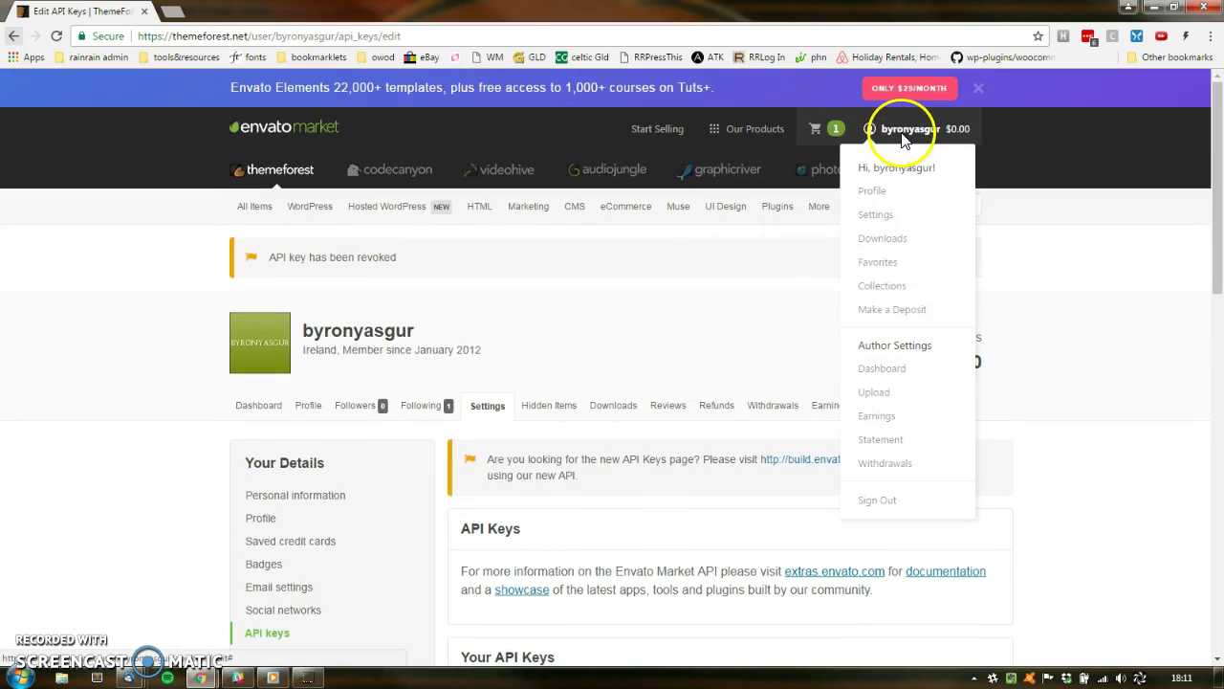
pyautogui.click(890, 238)
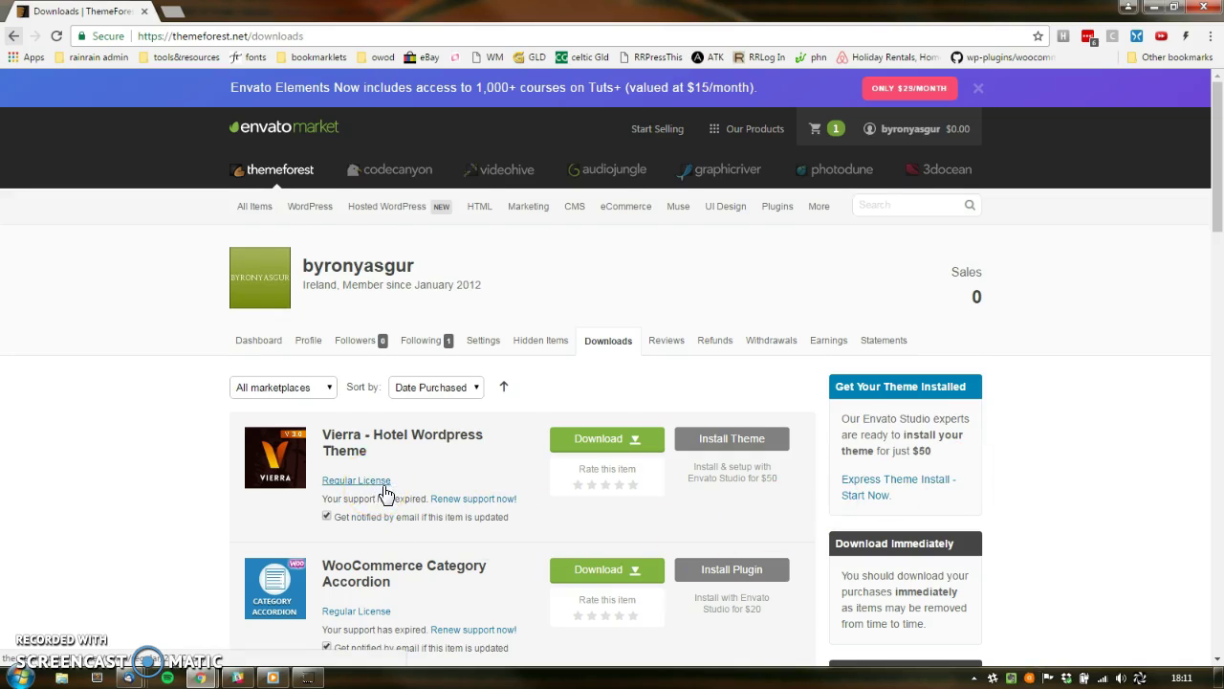
pyautogui.scroll(-3, 385, 492)
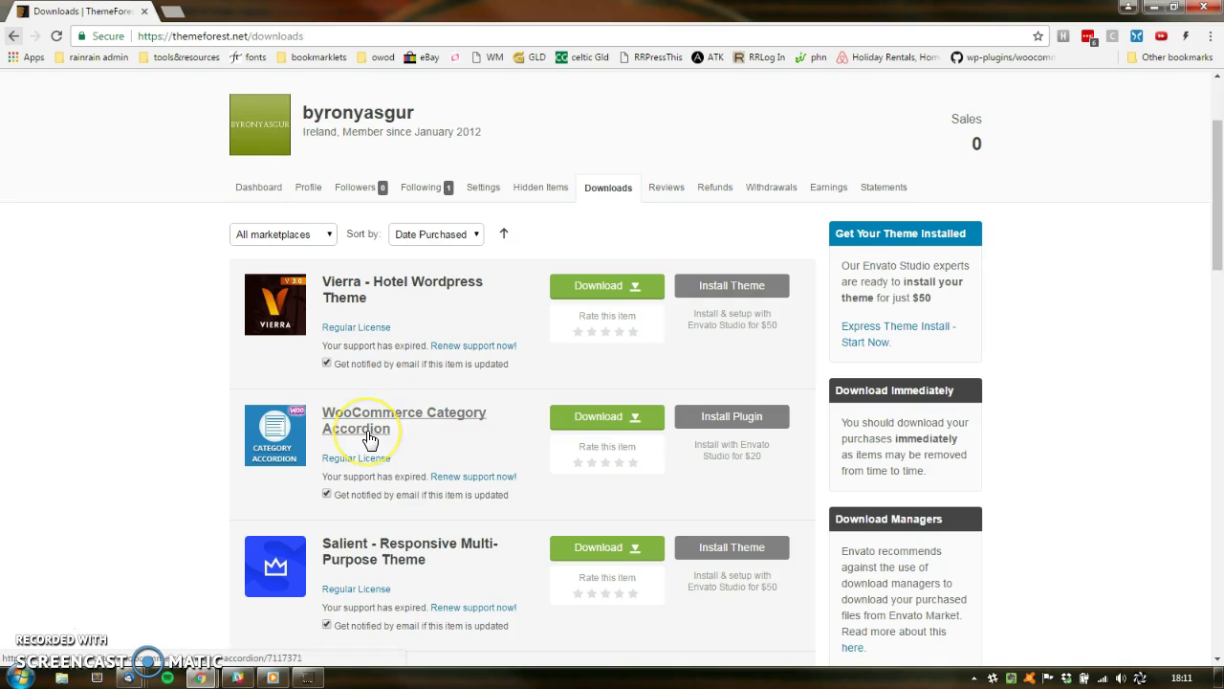
pyautogui.click(403, 287)
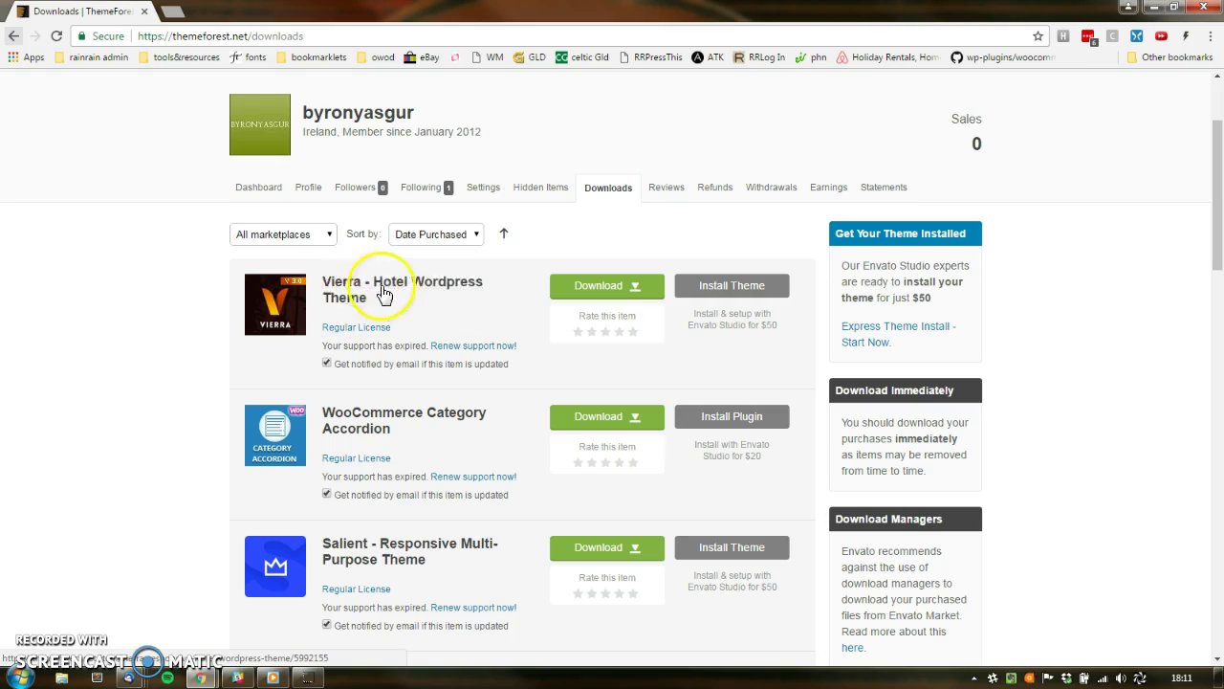
# Step: Download Vierra's 'License certificate & purchase code (text)' file and open it in Notepad
pyautogui.scroll(1, 152, 344)
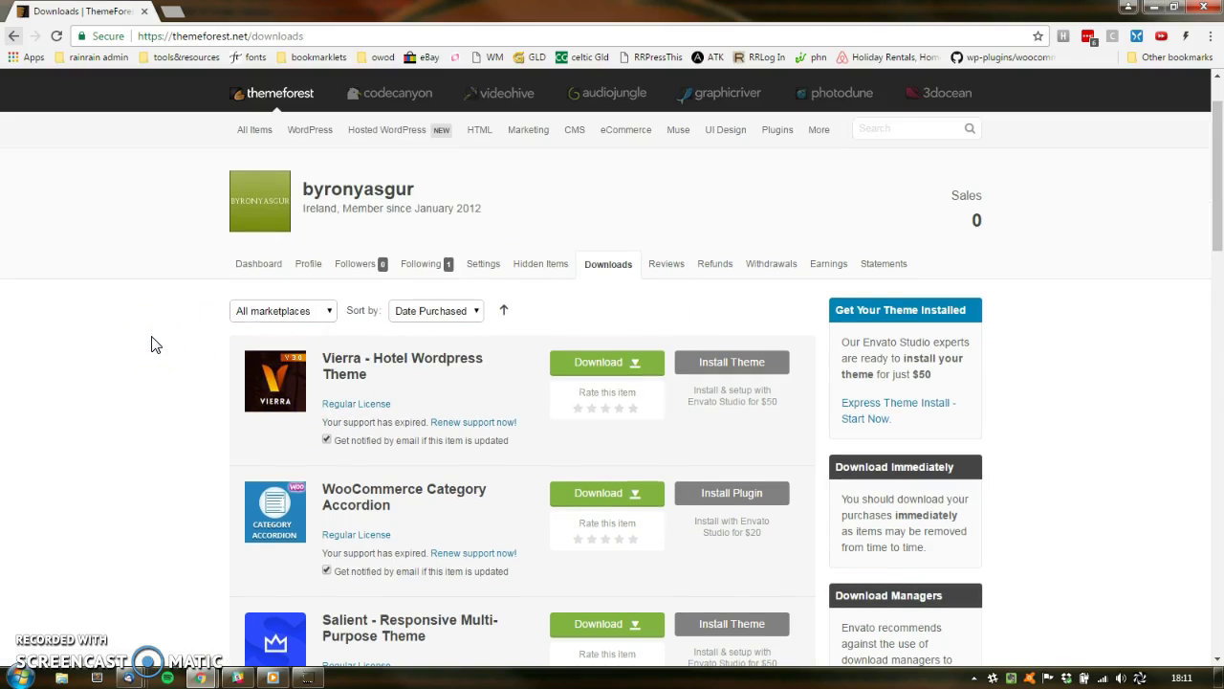
pyautogui.click(639, 364)
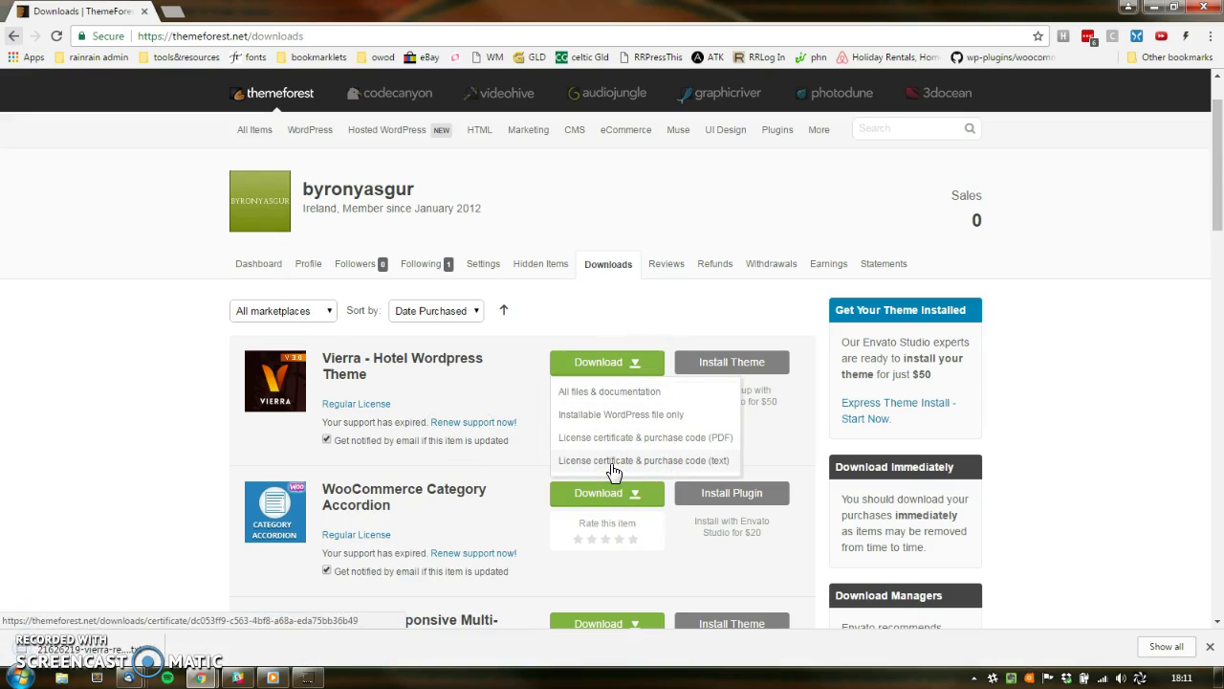
pyautogui.click(151, 654)
pyautogui.click(156, 654)
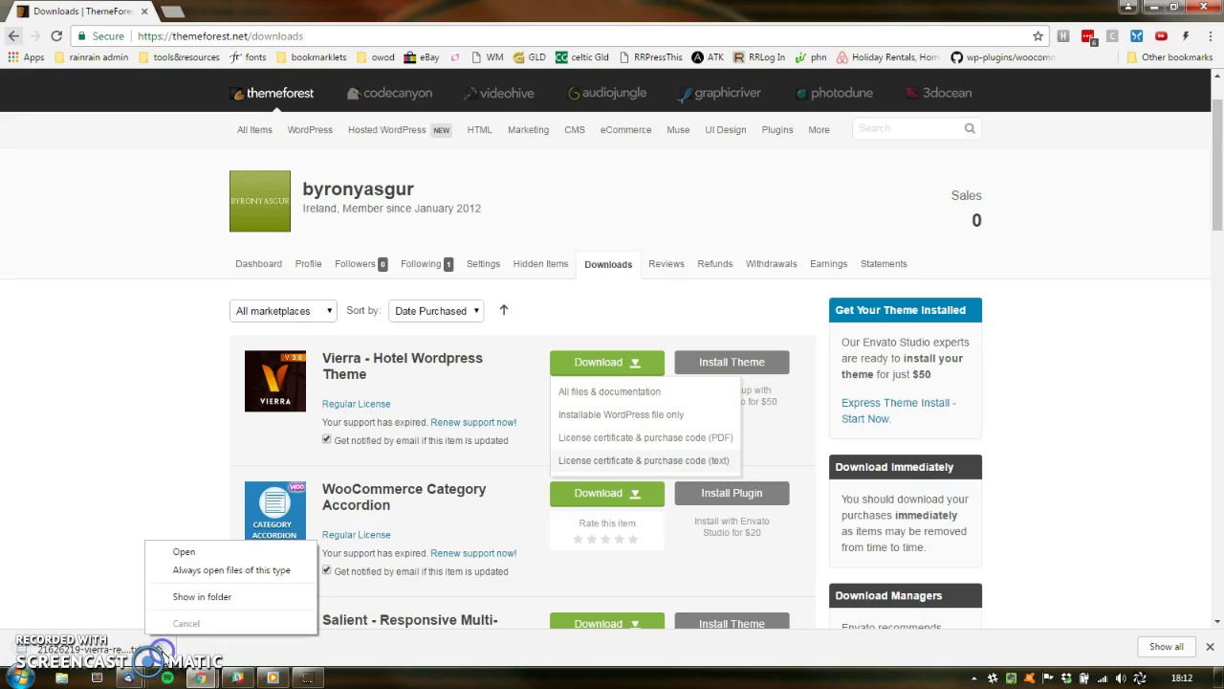
pyautogui.click(195, 560)
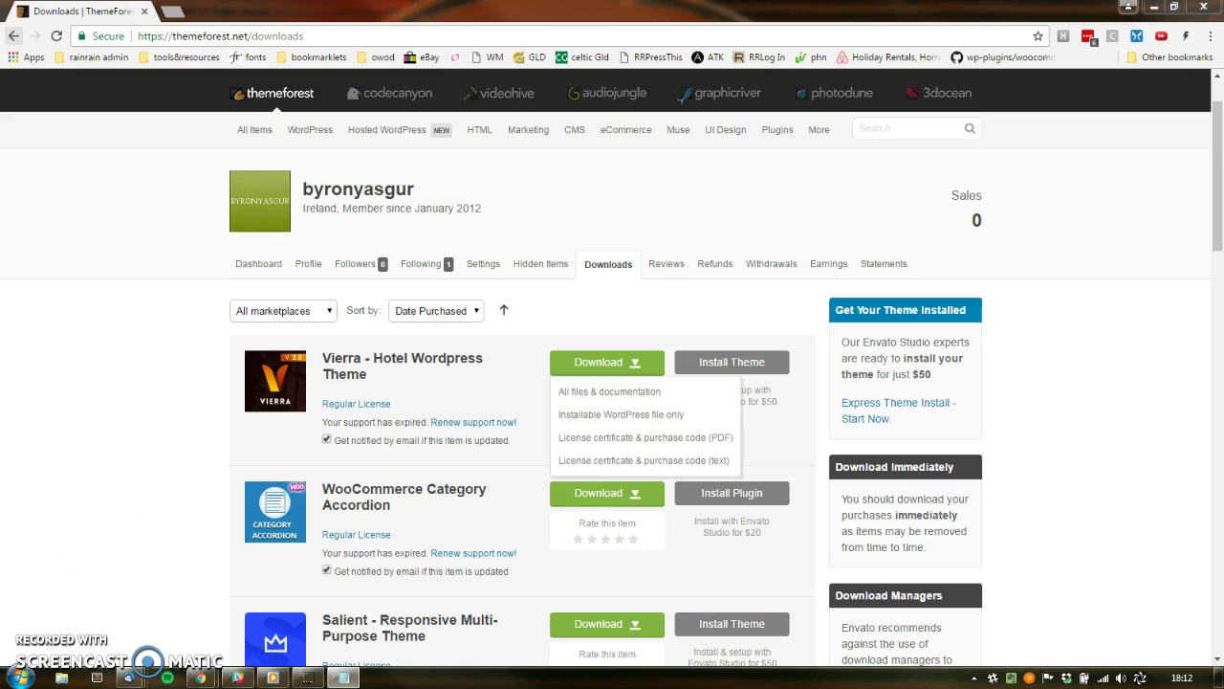
pyautogui.moveTo(688, 153); pyautogui.dragTo(614, 116)
# Step: Maximize the Vierra license file, select the Item Purchase Code line, then close Notepad
pyautogui.doubleClick(614, 115)
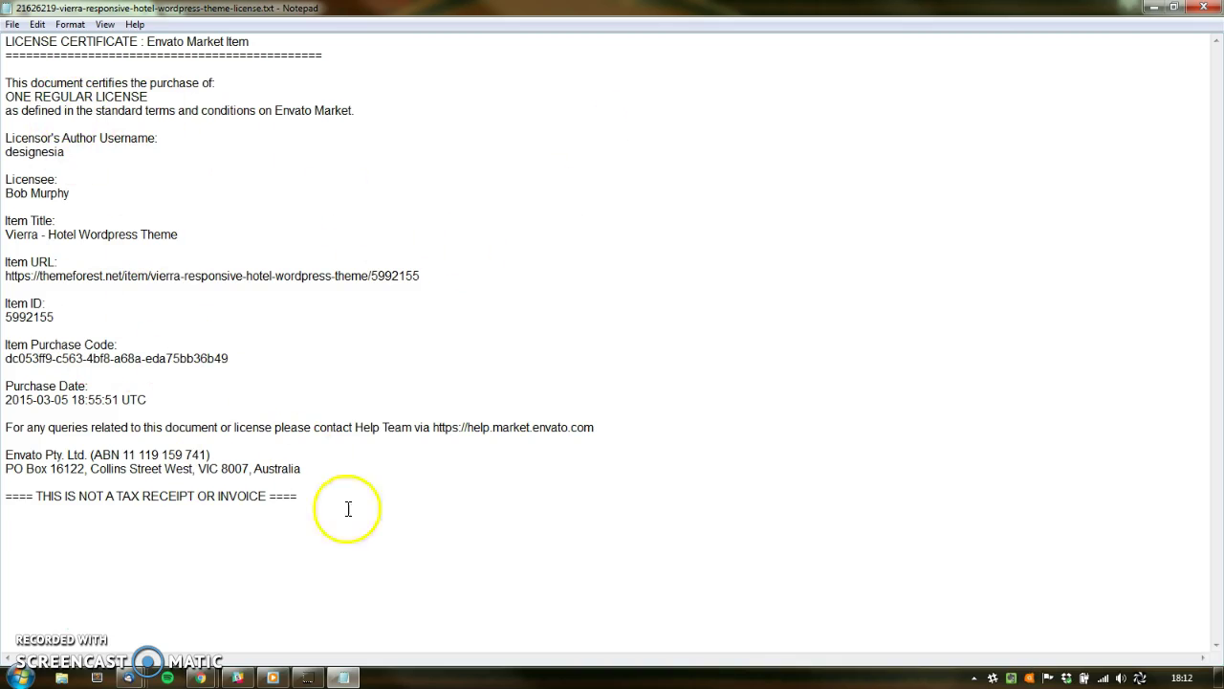
pyautogui.hotkey('ctrl', 'a')
pyautogui.click(346, 362)
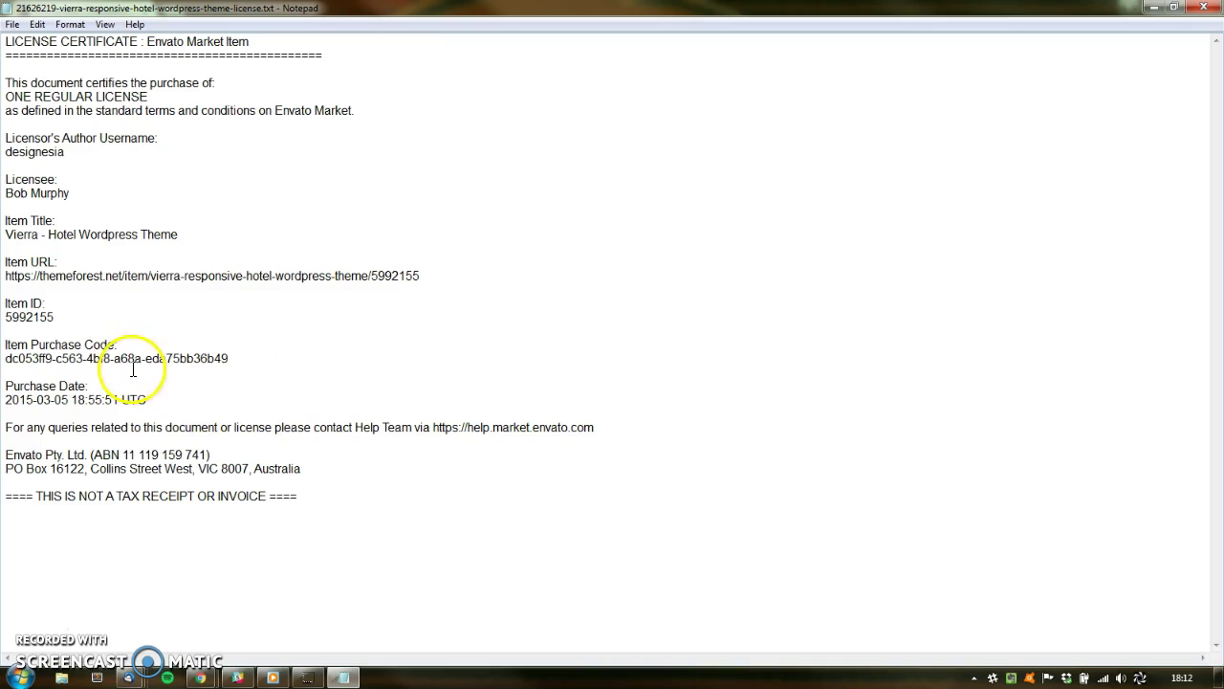
pyautogui.moveTo(251, 364); pyautogui.dragTo(4, 359)
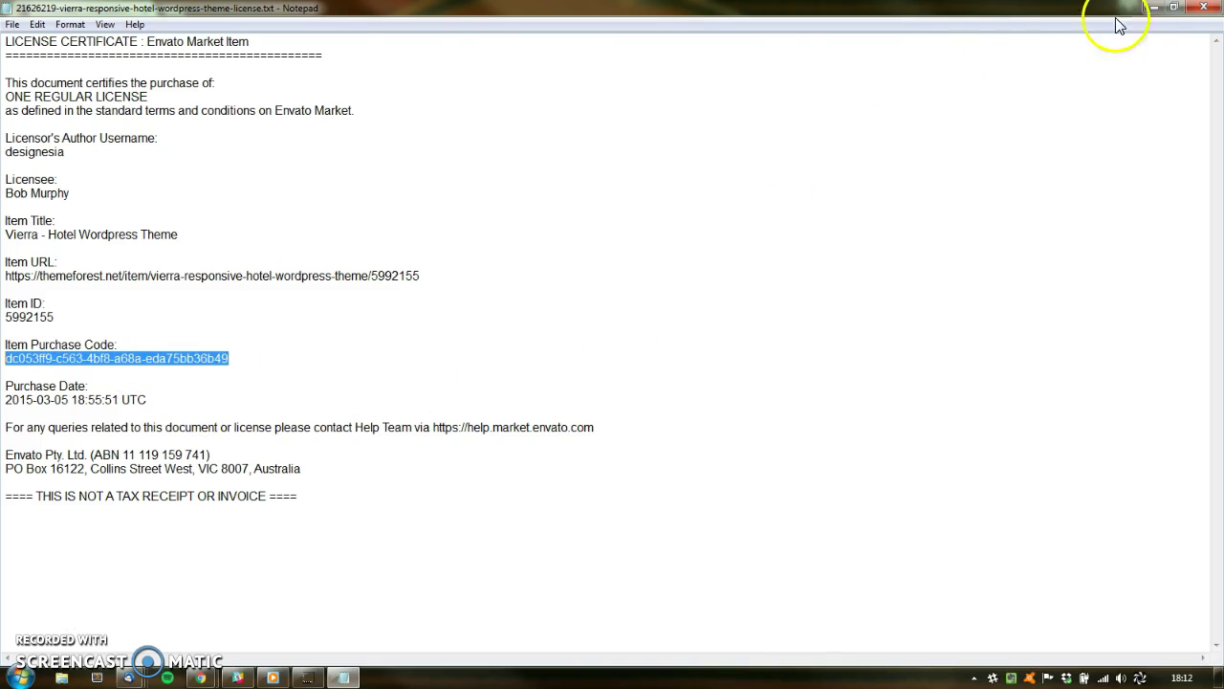
pyautogui.click(1203, 10)
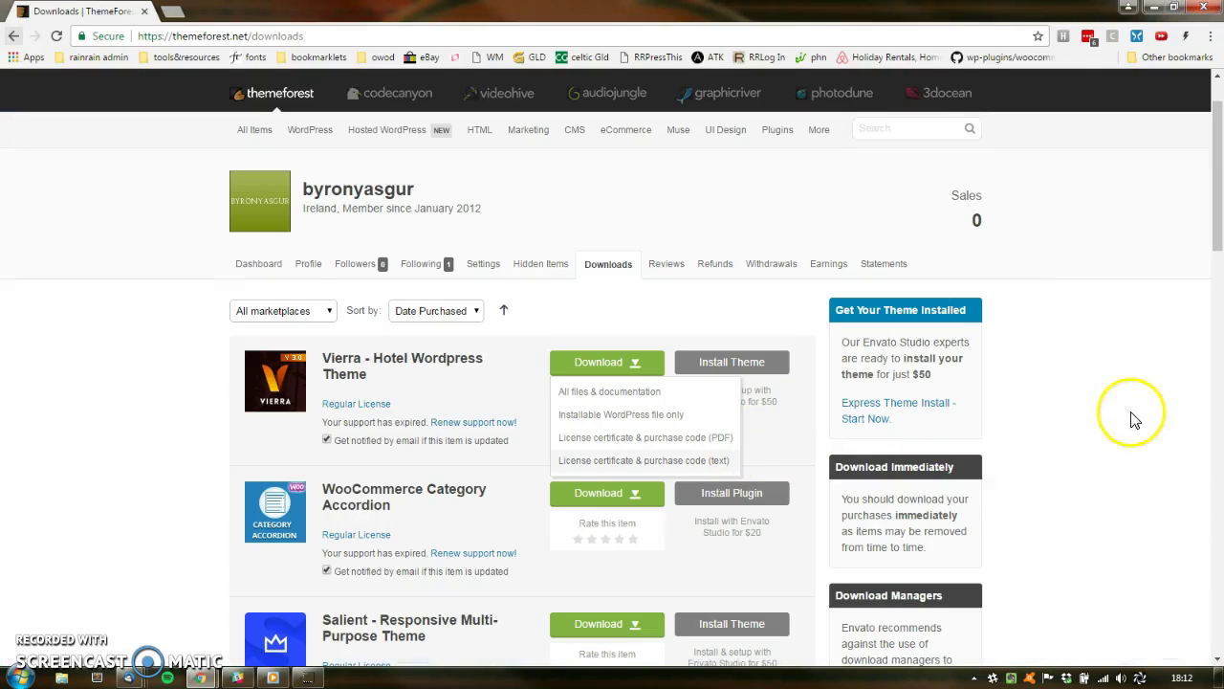
# Step: Close the Vierra Download dropdown to show the plain Downloads list
pyautogui.click(1131, 369)
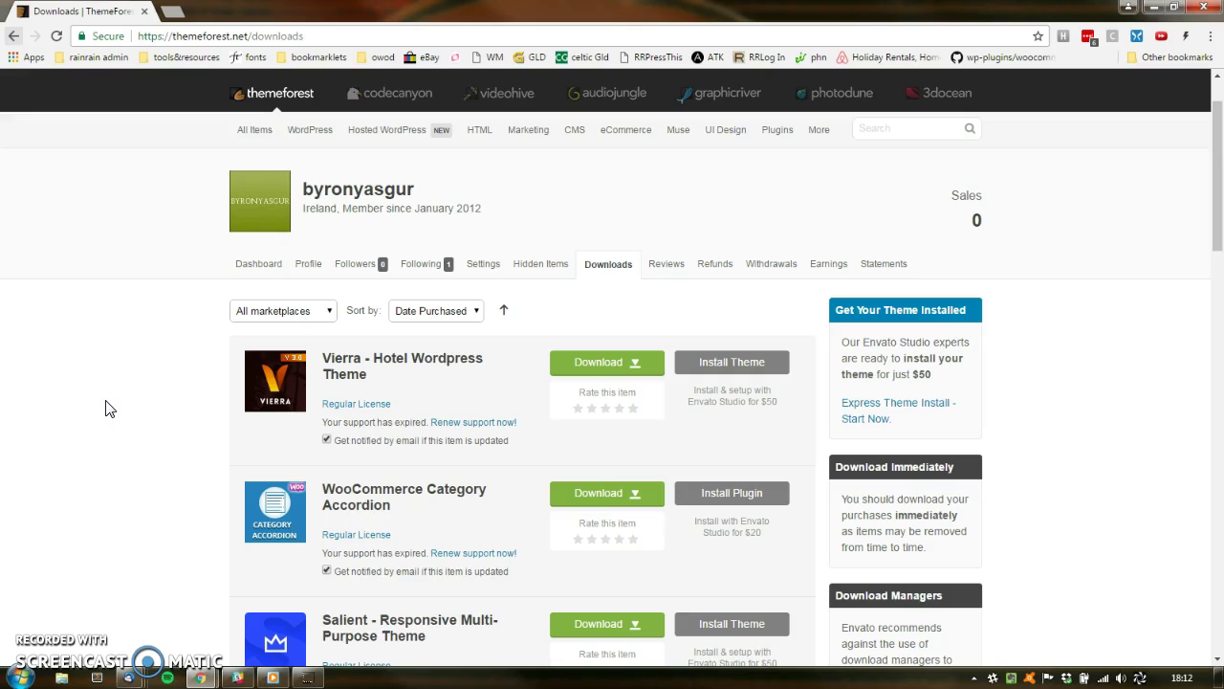
pyautogui.click(98, 362)
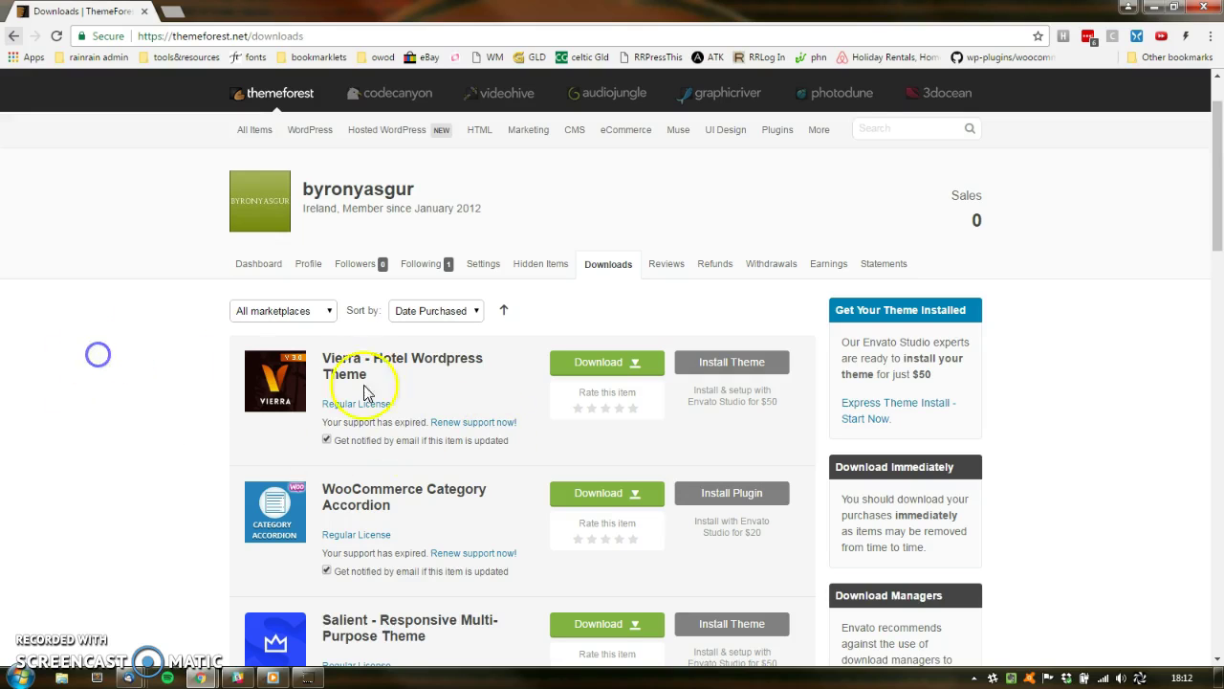